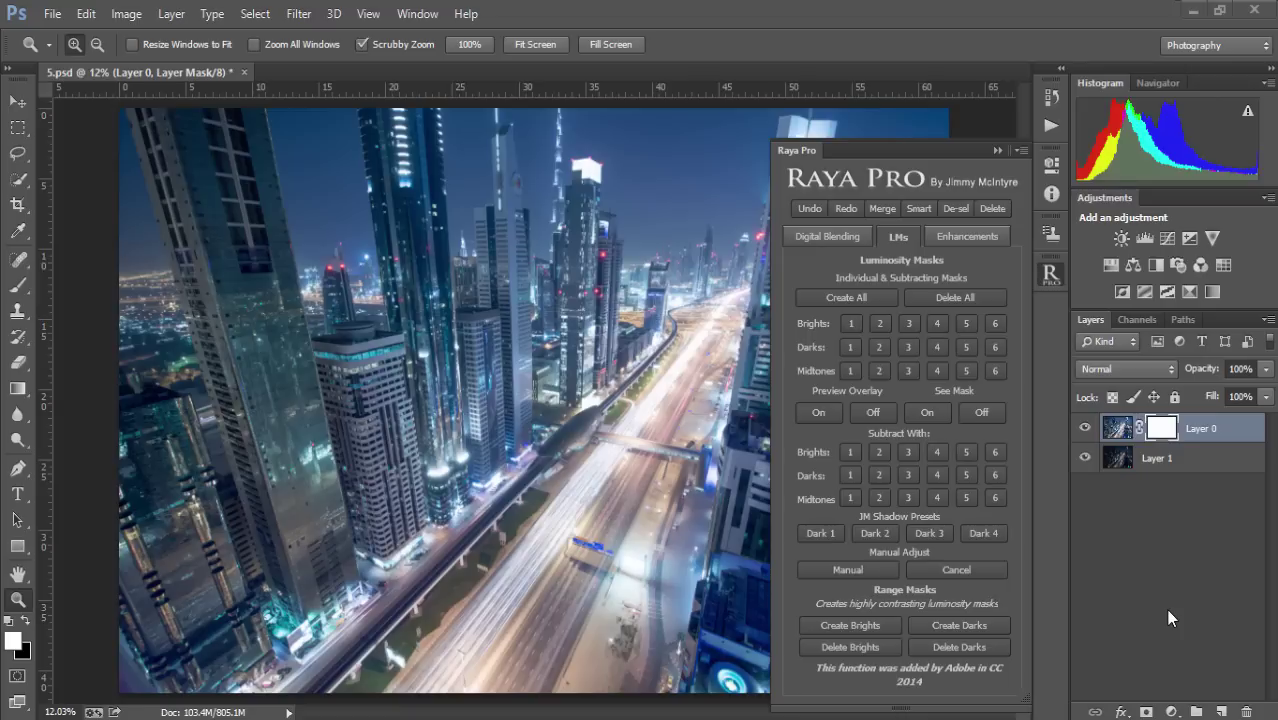
Step: Zoom into the cityscape, fit it to the window, and compare Layer 0 with the layer below
{"action": "left_click", "coordinate": [997, 150]}
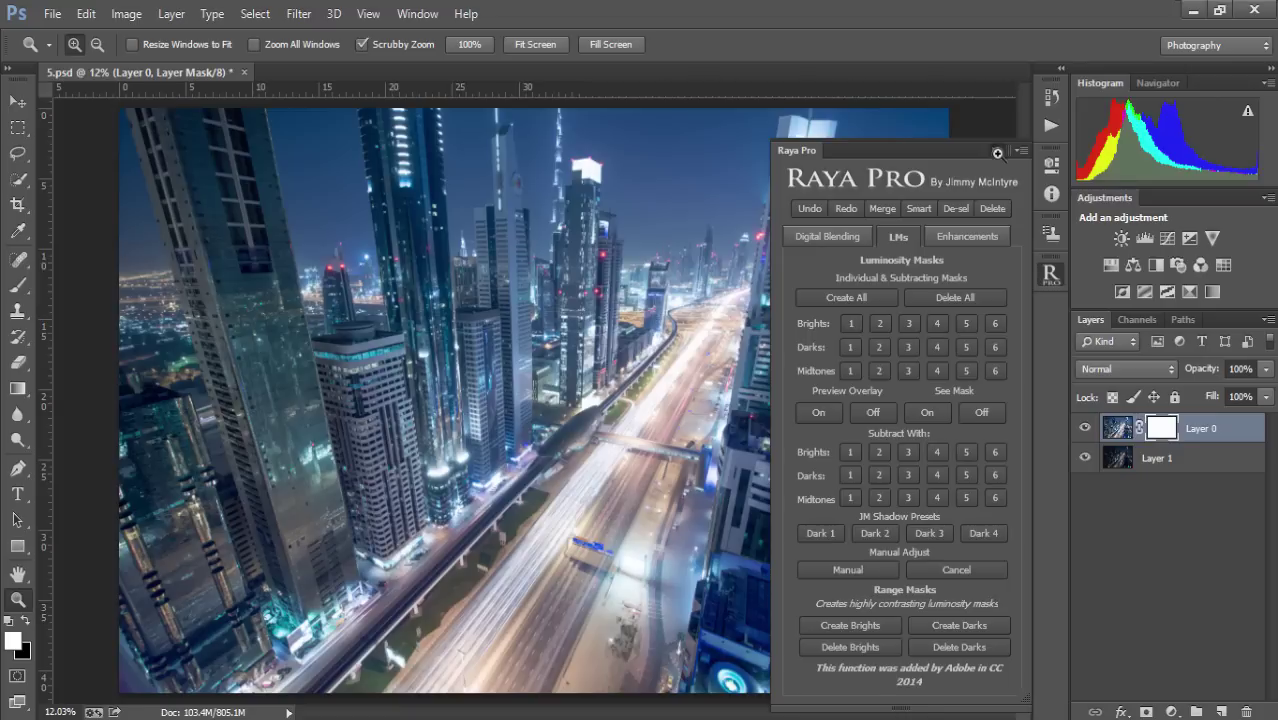
{"action": "left_click_drag", "start_coordinate": [577, 175], "coordinate": [890, 152]}
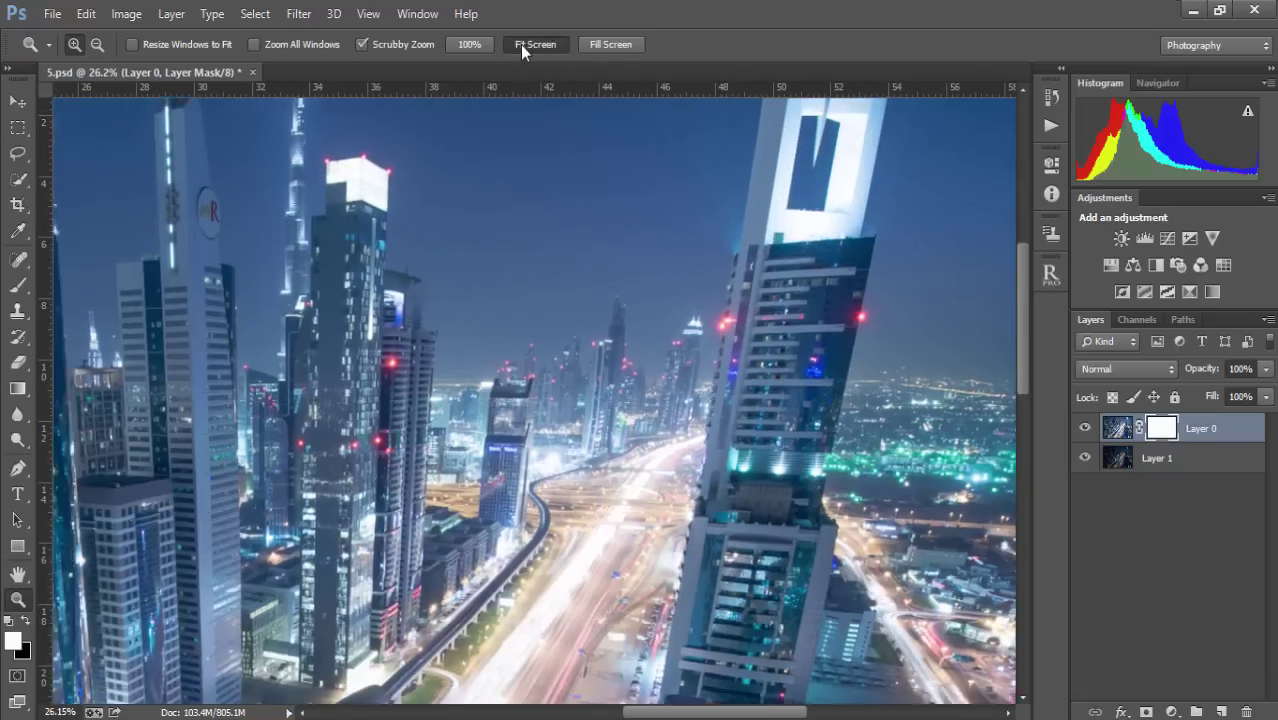
{"action": "left_click", "coordinate": [520, 44]}
{"action": "left_click", "coordinate": [1084, 428]}
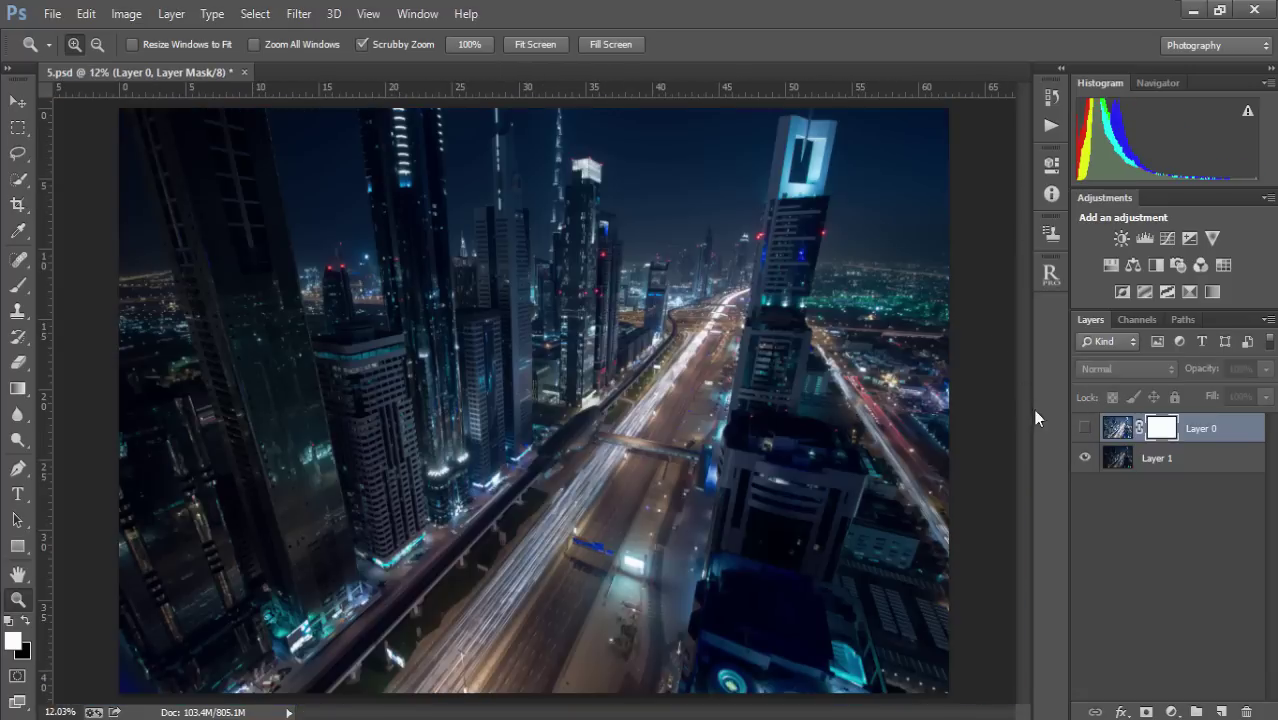
{"action": "left_click", "coordinate": [1084, 428]}
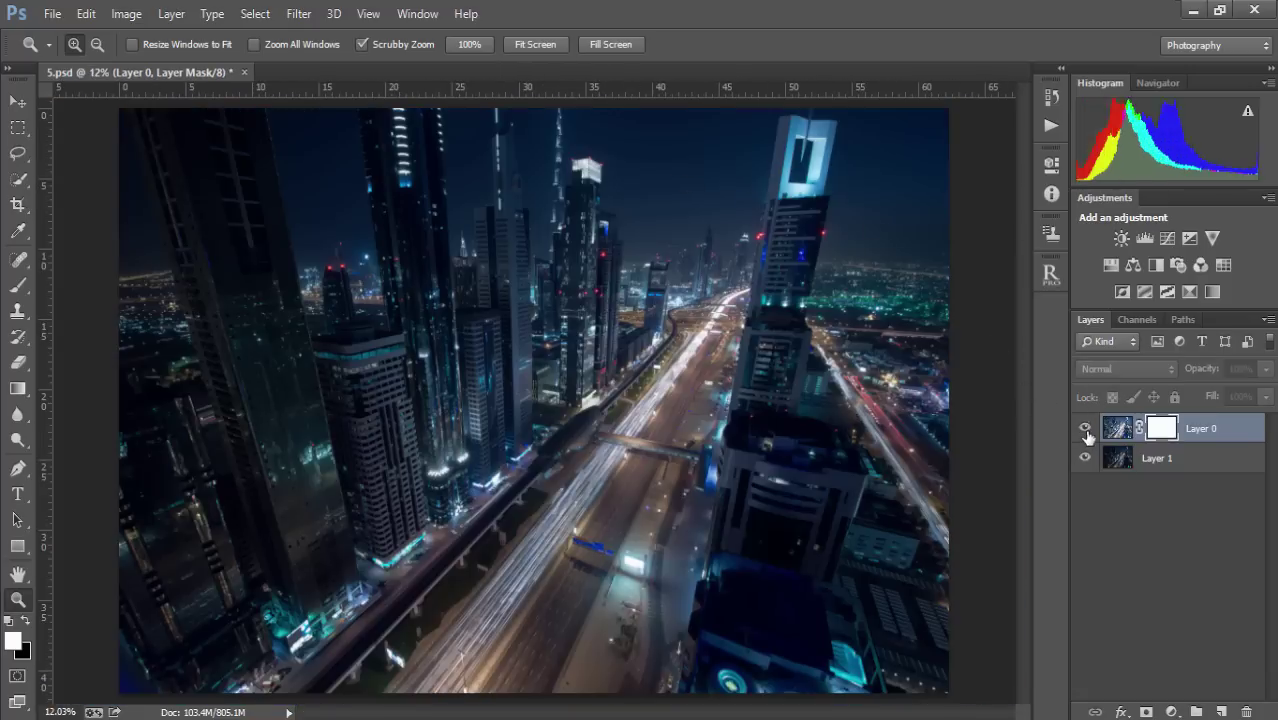
{"action": "left_click", "coordinate": [1047, 277]}
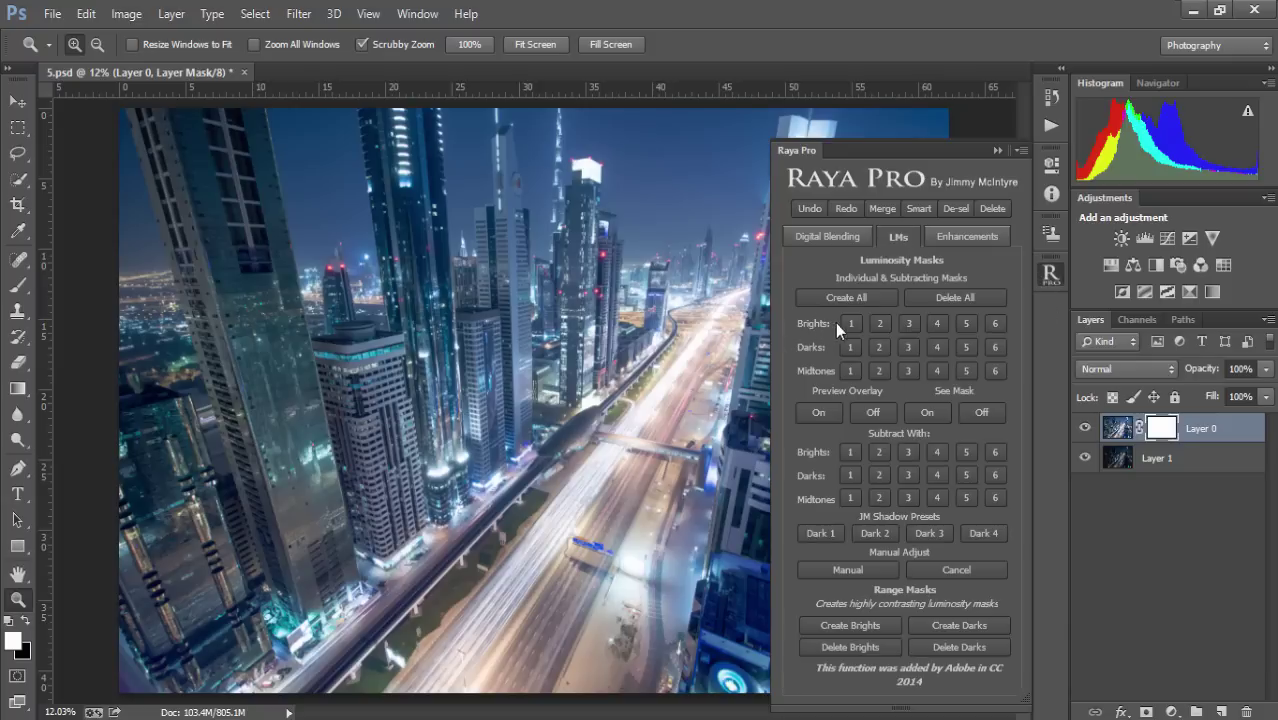
Step: Load a Brights 3 selection and check it as overlay and mask, then hide Raya Pro
{"action": "left_click", "coordinate": [904, 326]}
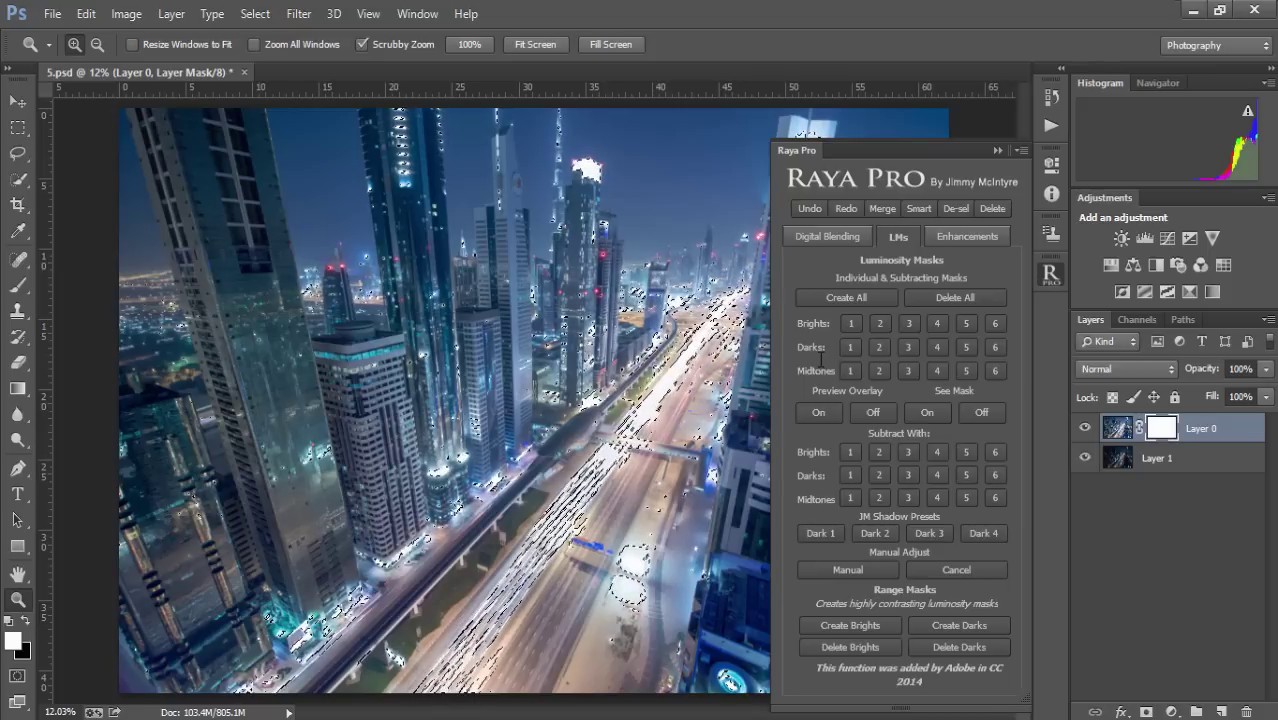
{"action": "left_click", "coordinate": [820, 413]}
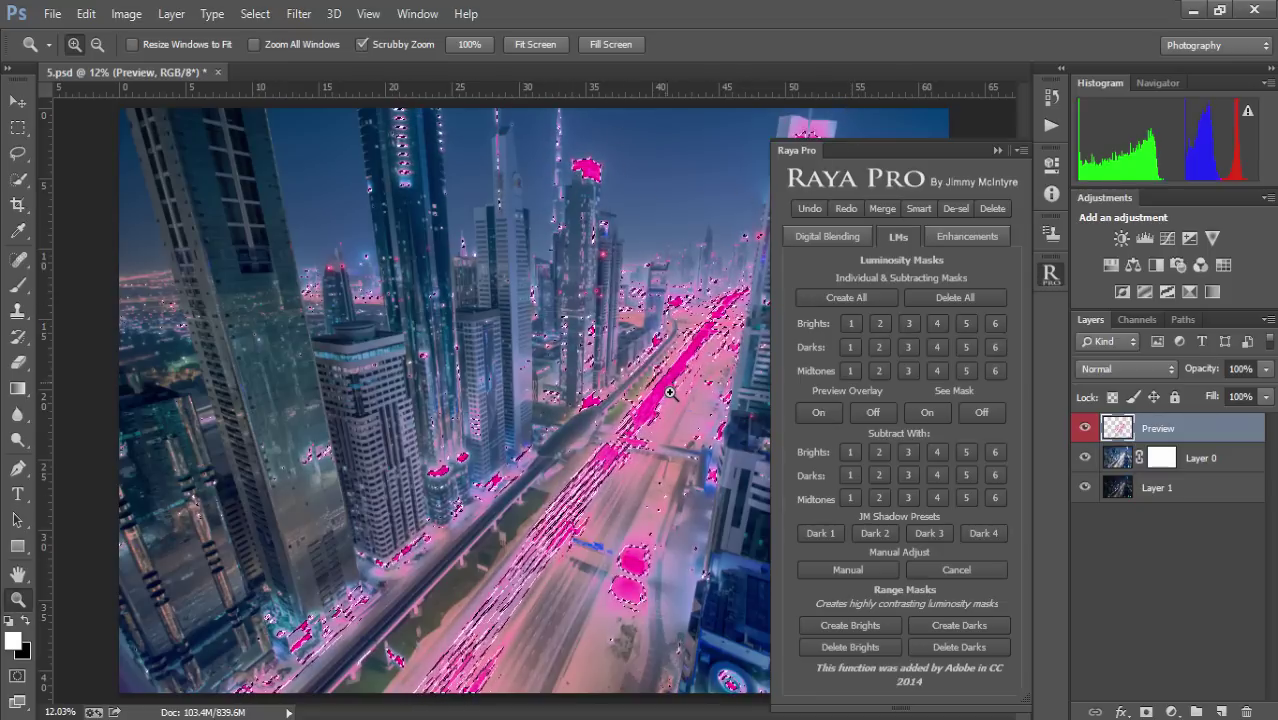
{"action": "left_click", "coordinate": [873, 414]}
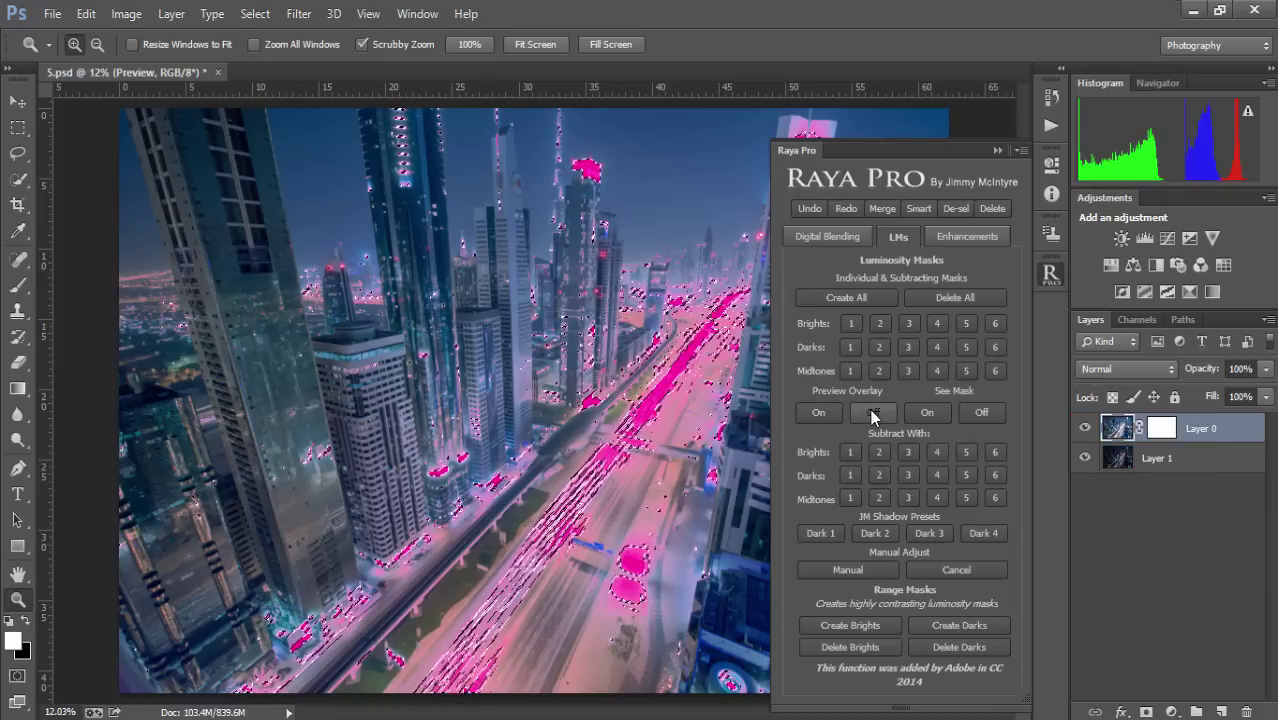
{"action": "left_click", "coordinate": [922, 414]}
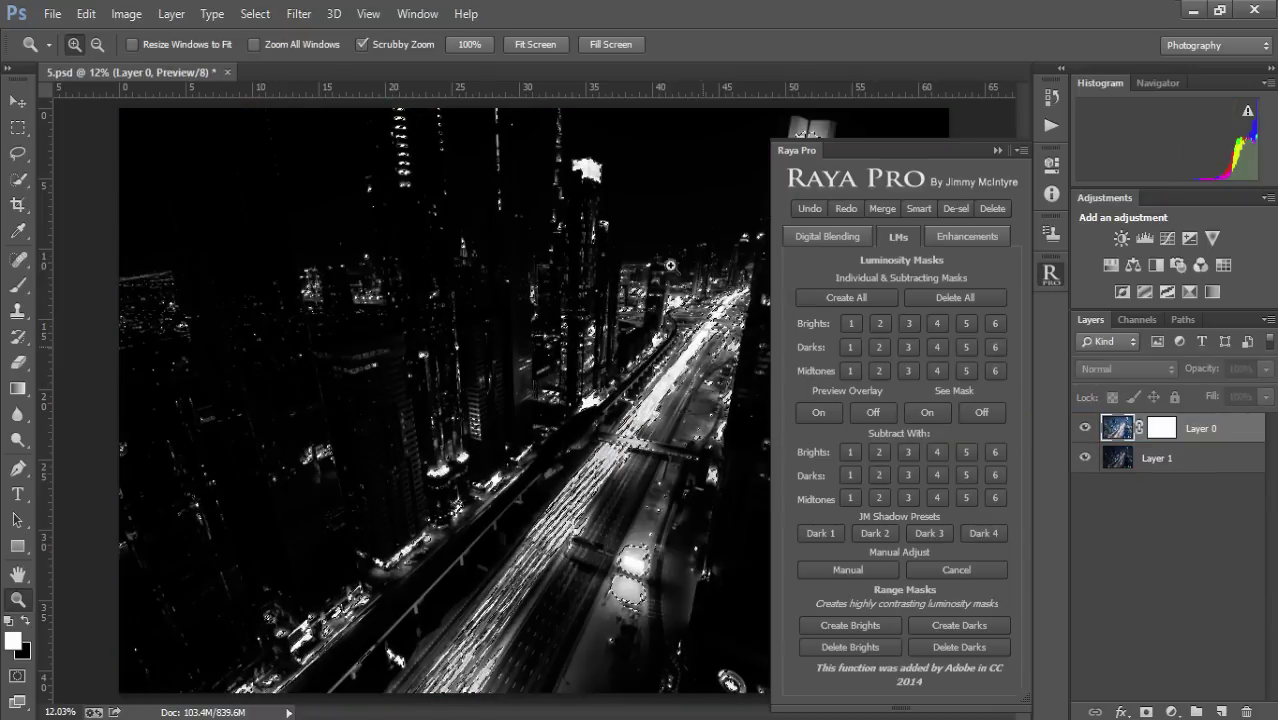
{"action": "left_click", "coordinate": [975, 414]}
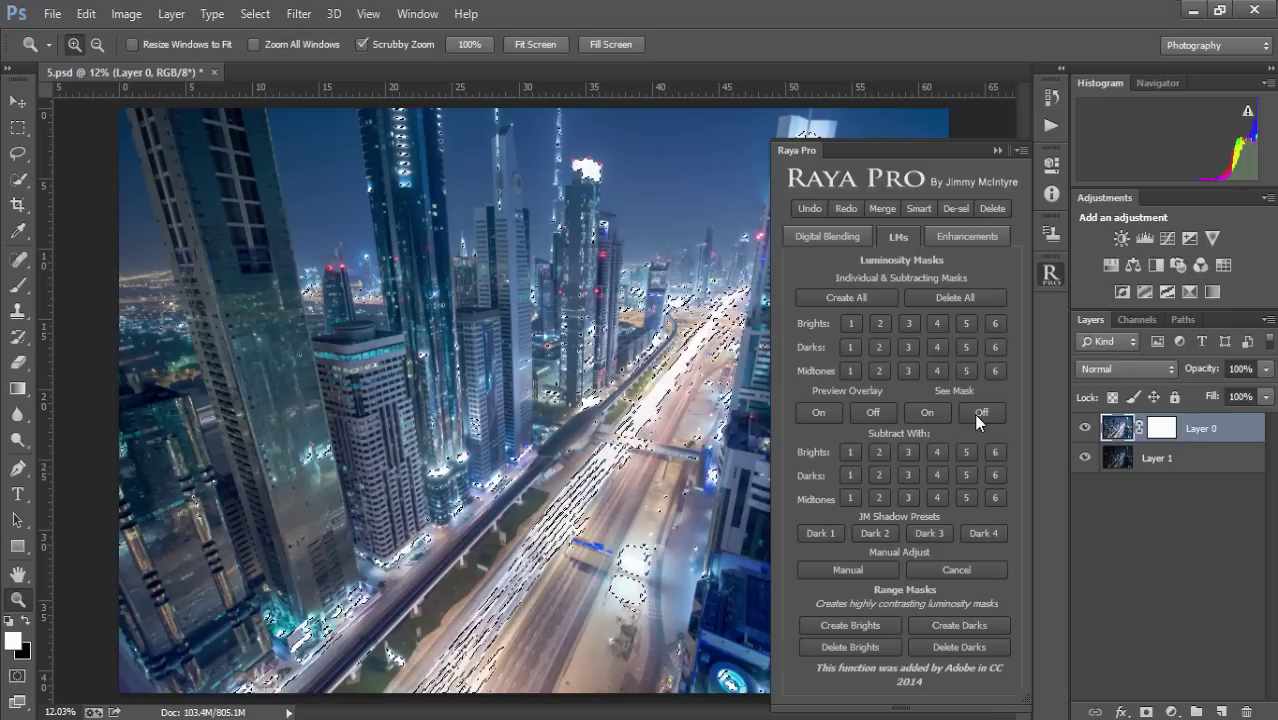
{"action": "left_click", "coordinate": [997, 150]}
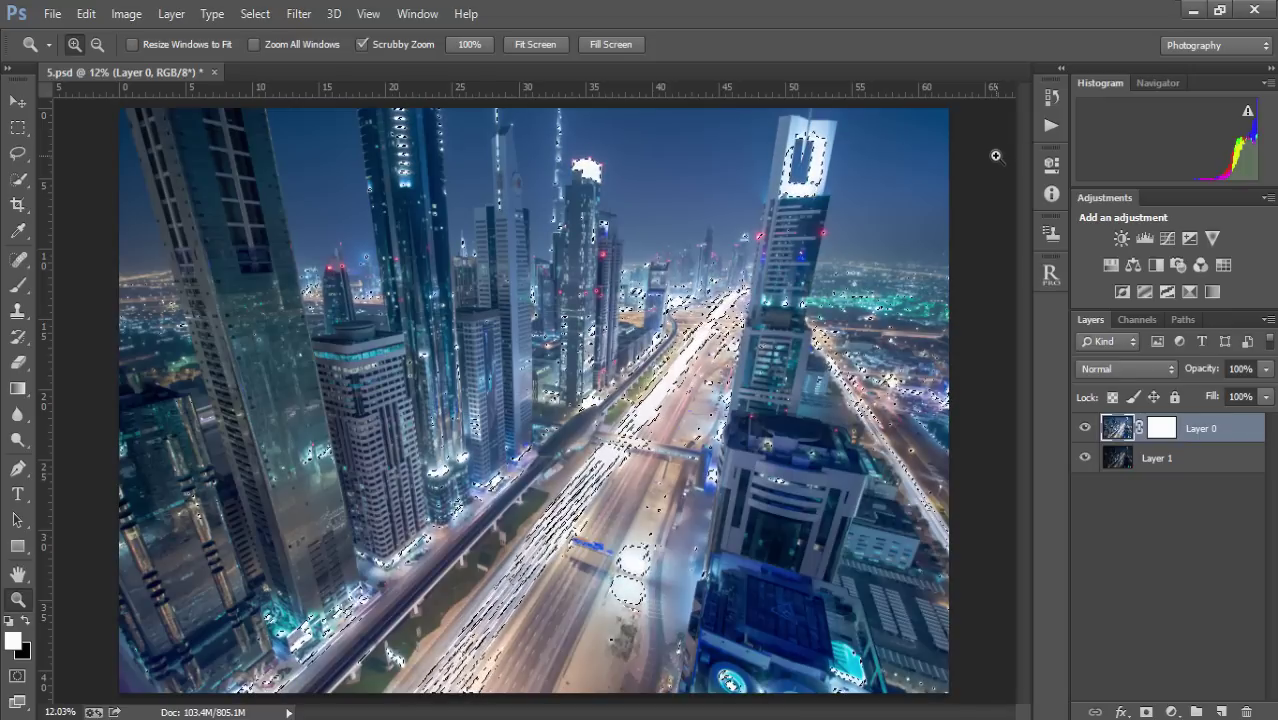
Step: Paint black on Layer 0's mask along the central road with a 922-pixel brush
{"action": "key", "text": "ctrl+d"}
{"action": "key", "text": "b"}
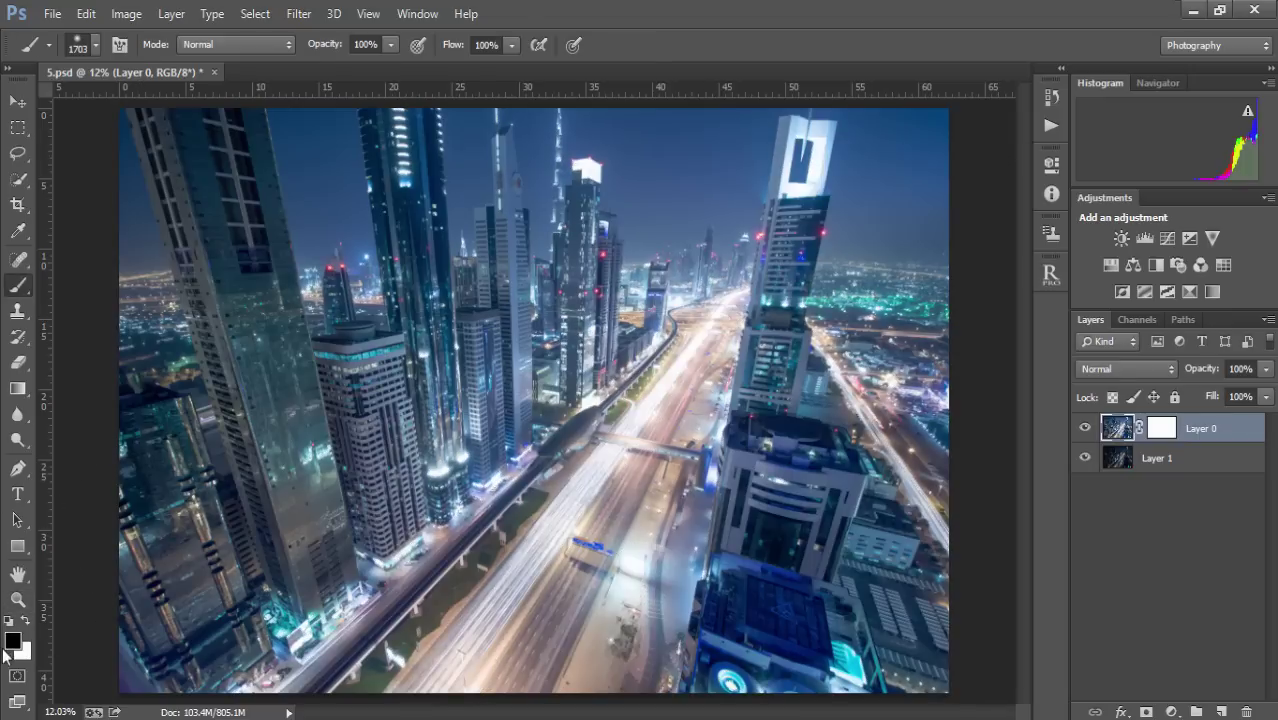
{"action": "left_click", "coordinate": [9, 620]}
{"action": "left_click", "coordinate": [1162, 430]}
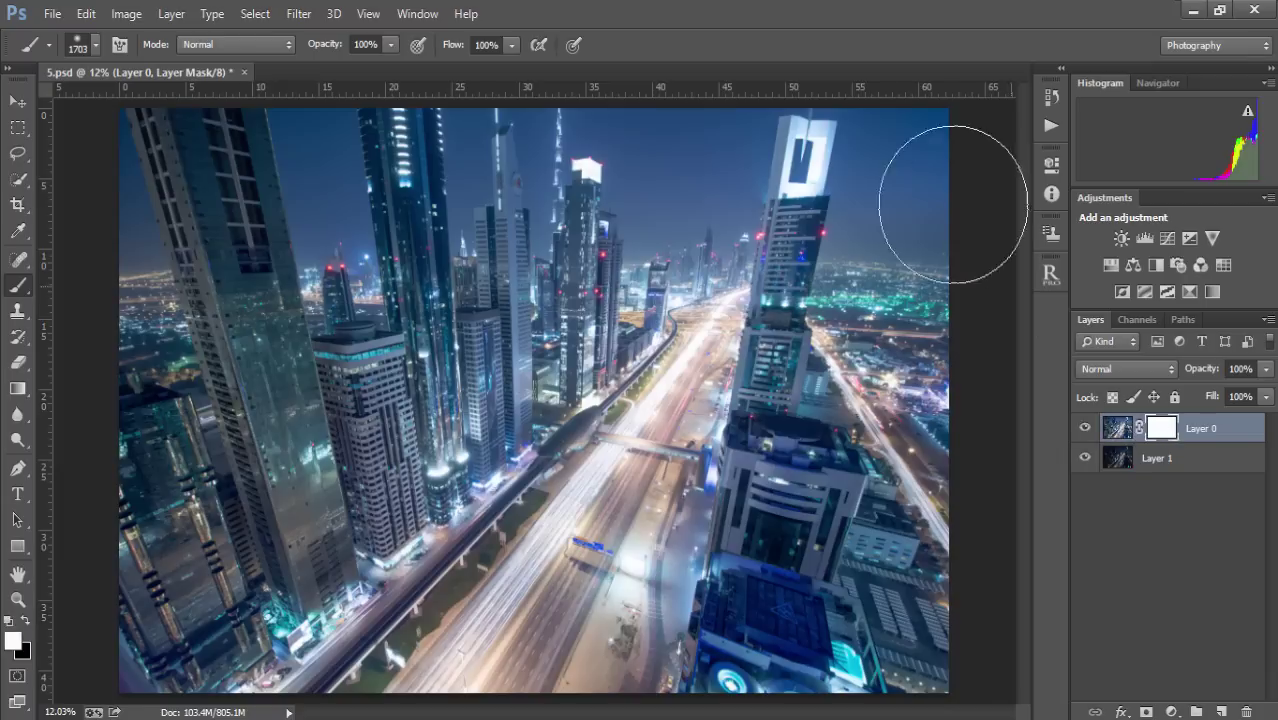
{"action": "left_click", "coordinate": [26, 622]}
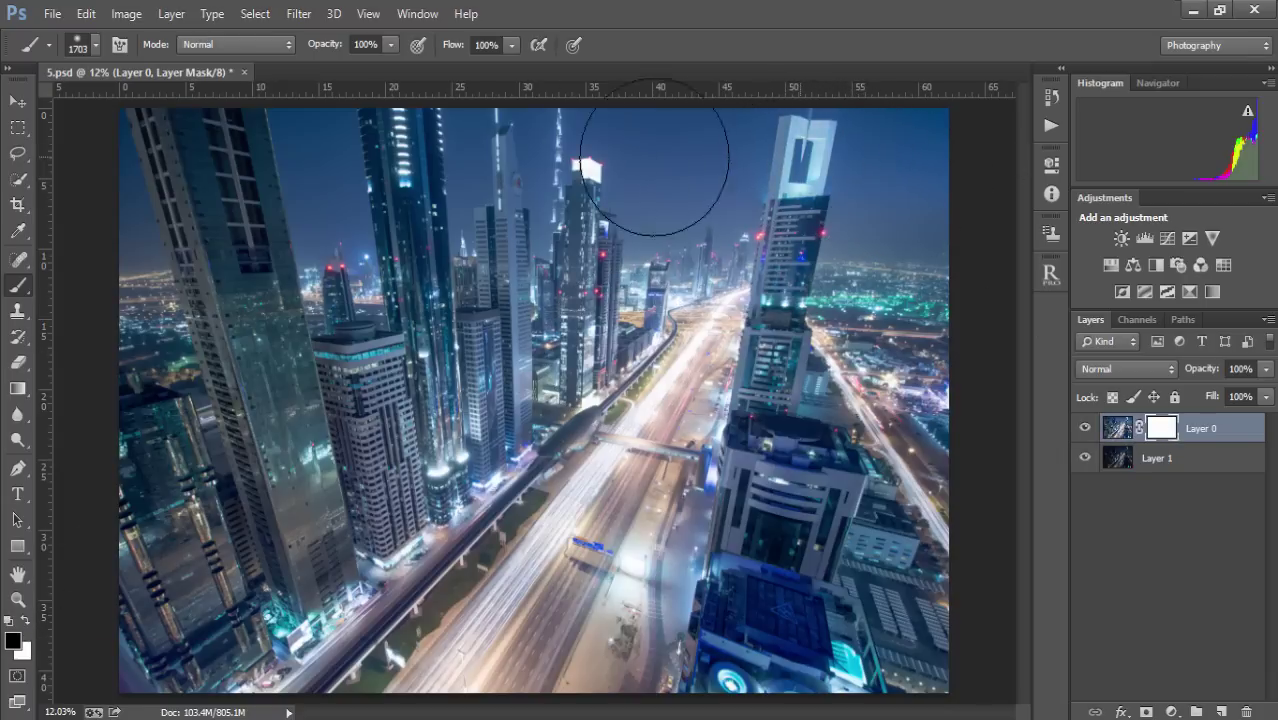
{"action": "left_click_drag", "start_coordinate": [608, 271], "coordinate": [566, 279]}
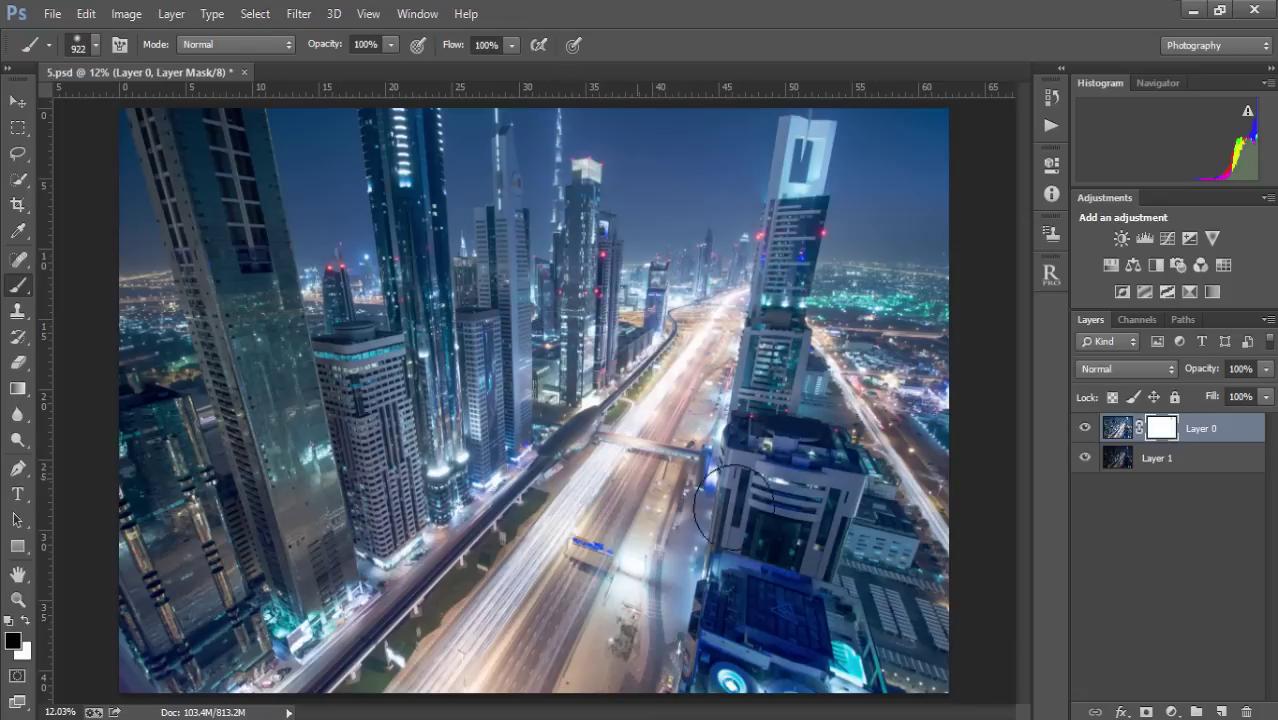
{"action": "mouse_move", "coordinate": [734, 375]}
{"action": "left_mouse_down"}
{"action": "mouse_move", "coordinate": [660, 510]}
{"action": "mouse_move", "coordinate": [630, 680]}
{"action": "mouse_move", "coordinate": [737, 433]}
{"action": "mouse_move", "coordinate": [751, 355]}
{"action": "left_mouse_up"}
Step: Disable and re-enable Layer 0's mask to compare the painted result
{"action": "right_click", "coordinate": [1161, 430]}
{"action": "left_click", "coordinate": [1163, 437]}
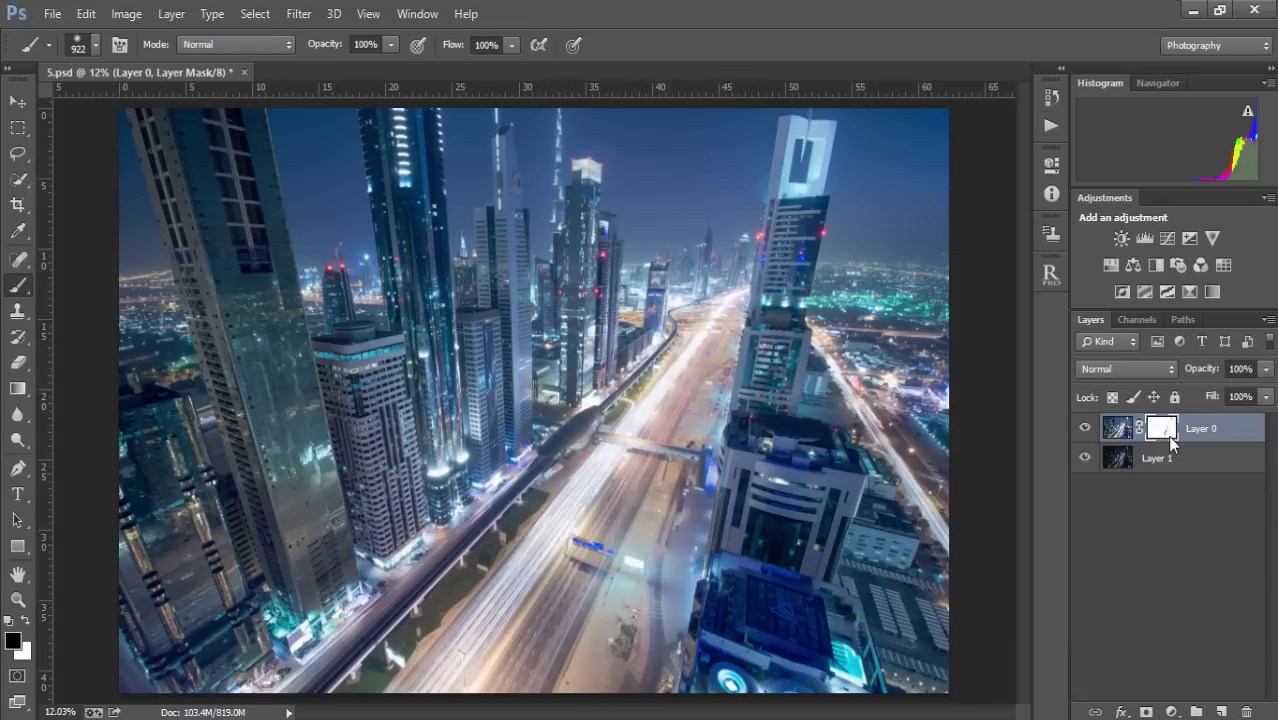
{"action": "right_click", "coordinate": [1163, 440]}
{"action": "left_click", "coordinate": [1166, 446]}
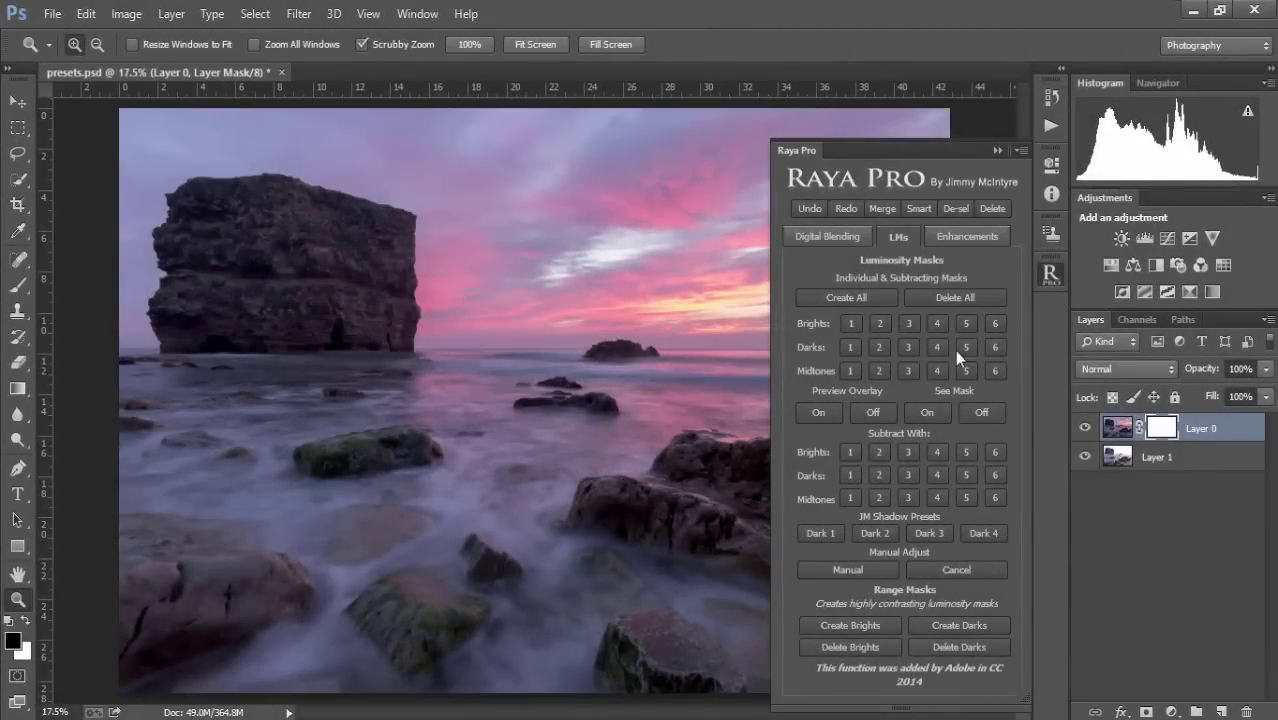
Step: Select the seascape's dark tones as Darks 3 minus Darks 4, previewing it as a pink overlay
{"action": "left_click", "coordinate": [907, 346]}
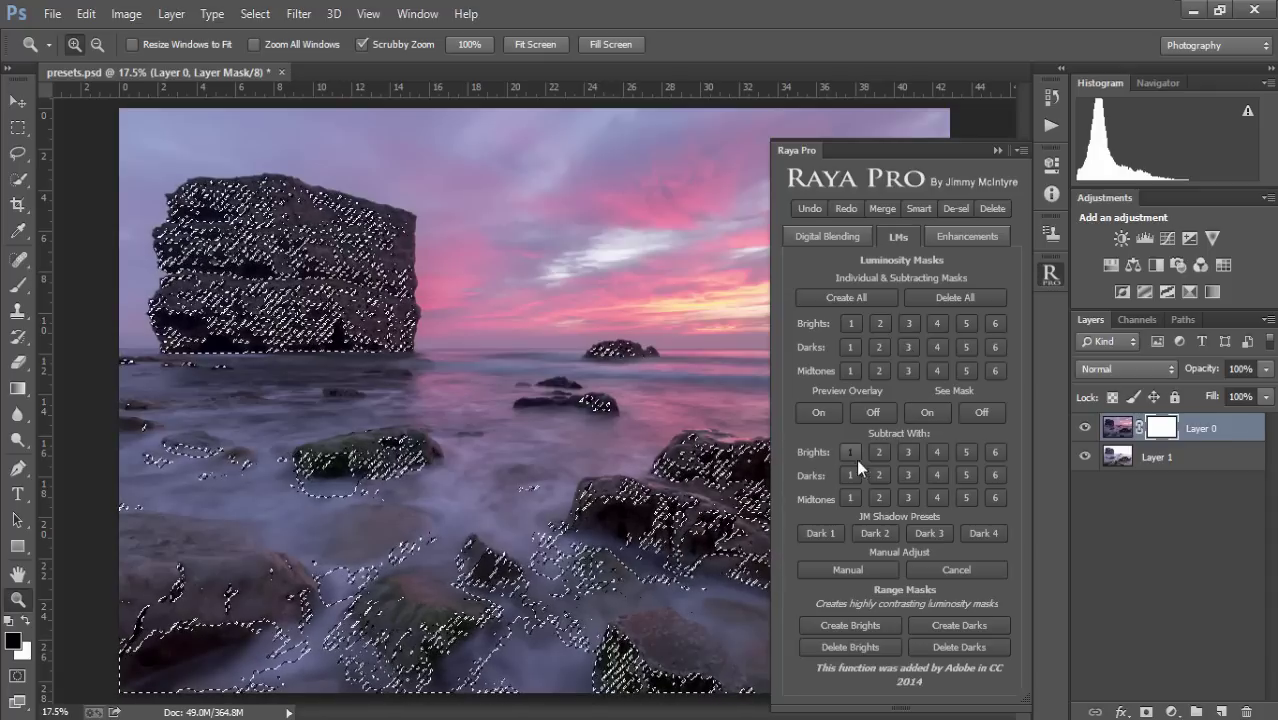
{"action": "left_click", "coordinate": [935, 476]}
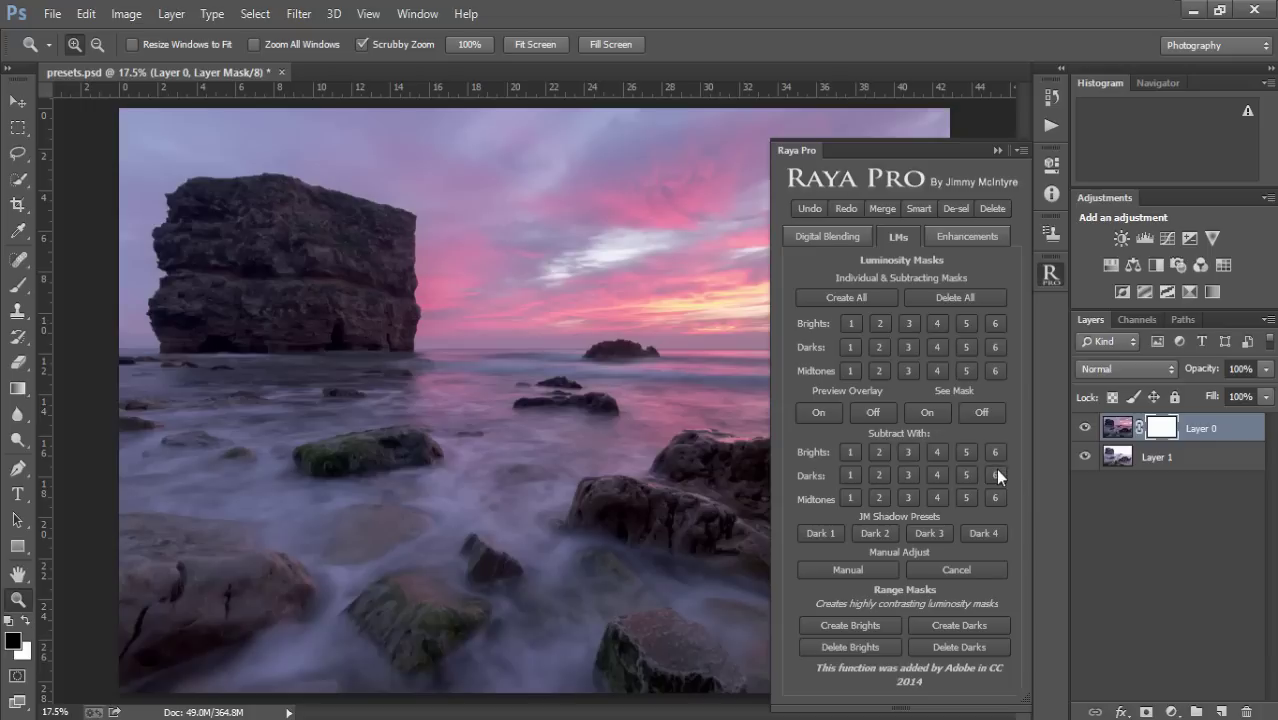
{"action": "left_click", "coordinate": [818, 413]}
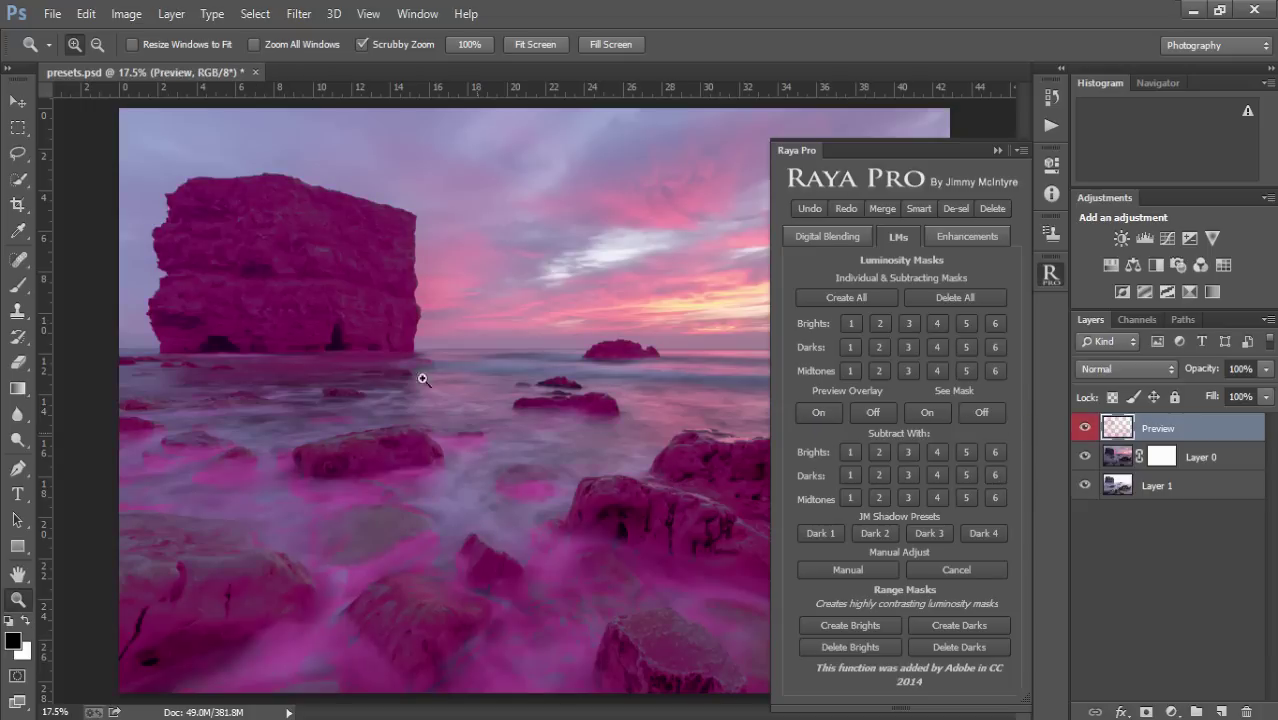
{"action": "left_click", "coordinate": [856, 411]}
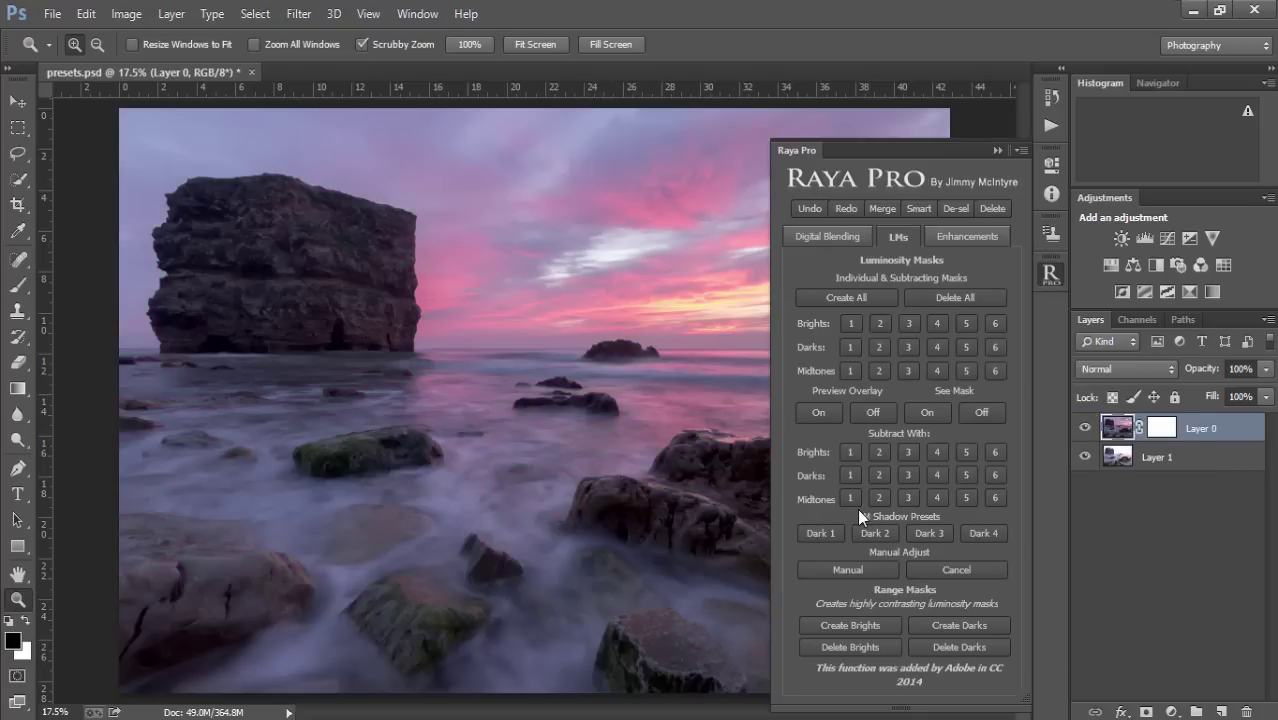
{"action": "mouse_move", "coordinate": [857, 514]}
Step: Clear the selection, then load the Dark 2 shadow preset and inspect it as a greyscale mask
{"action": "left_click", "coordinate": [951, 206]}
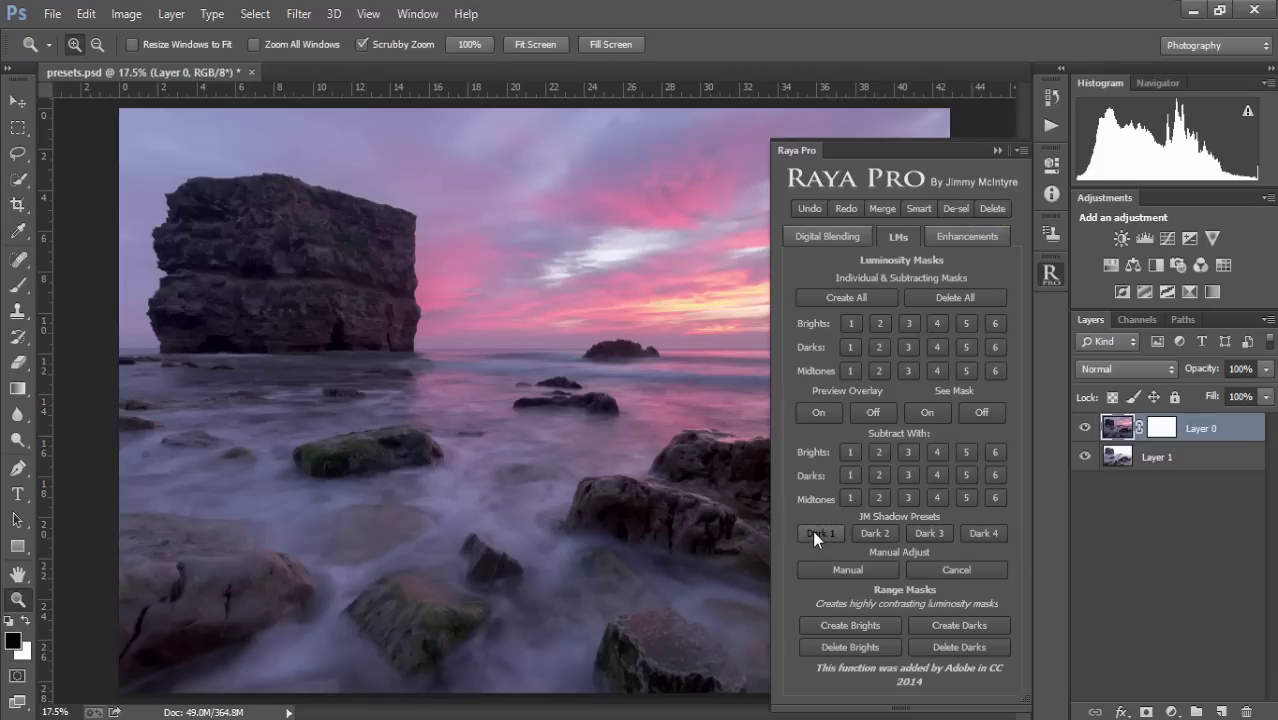
{"action": "left_click", "coordinate": [928, 412]}
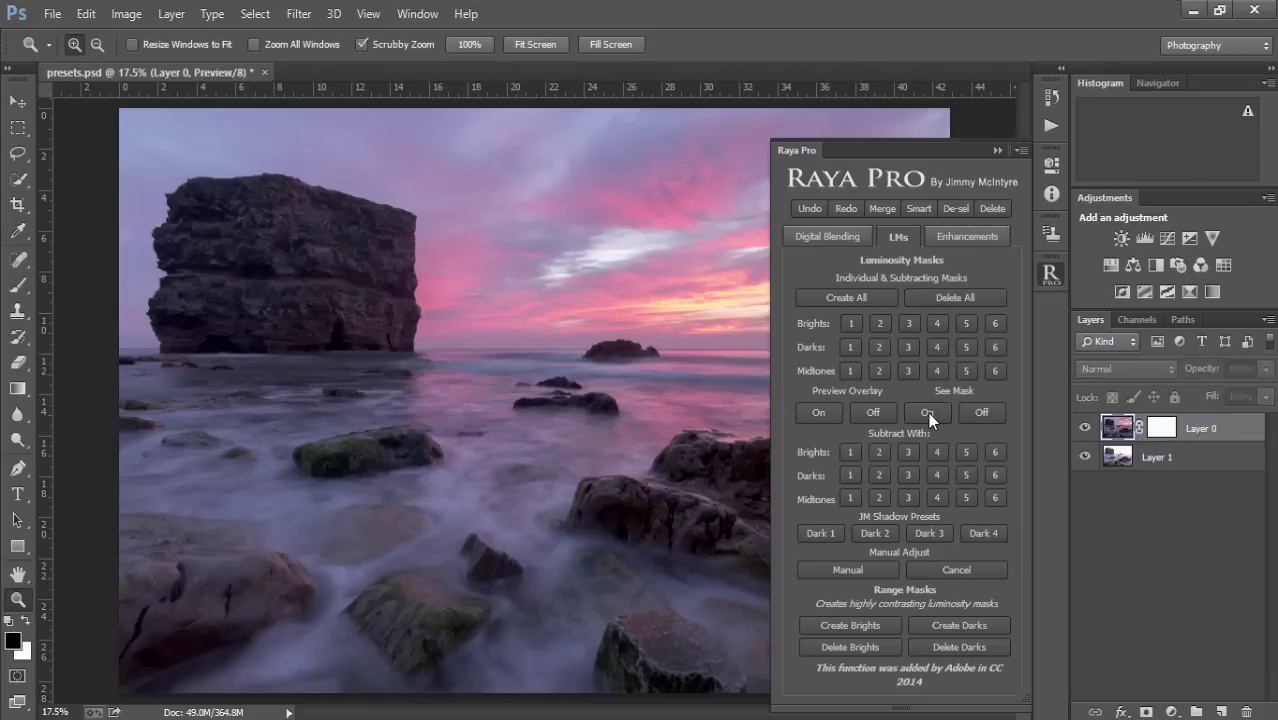
{"action": "left_click", "coordinate": [966, 412]}
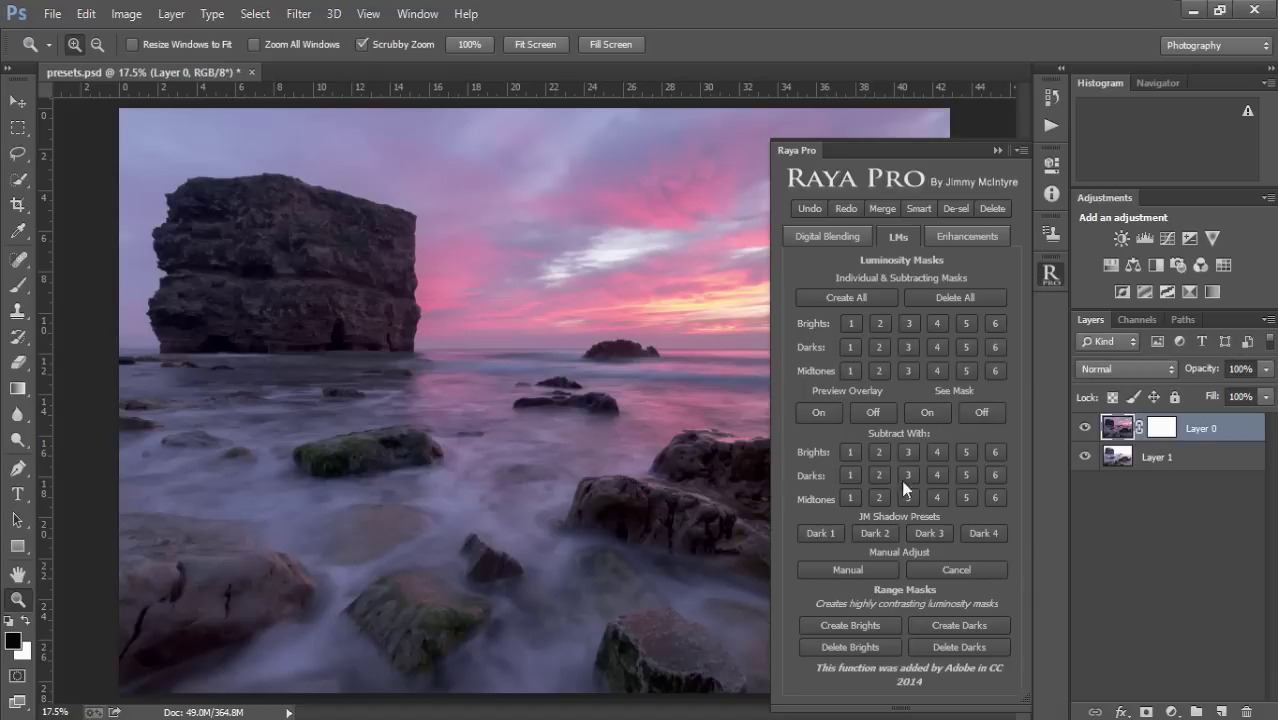
{"action": "left_click", "coordinate": [879, 529]}
{"action": "left_click", "coordinate": [930, 410]}
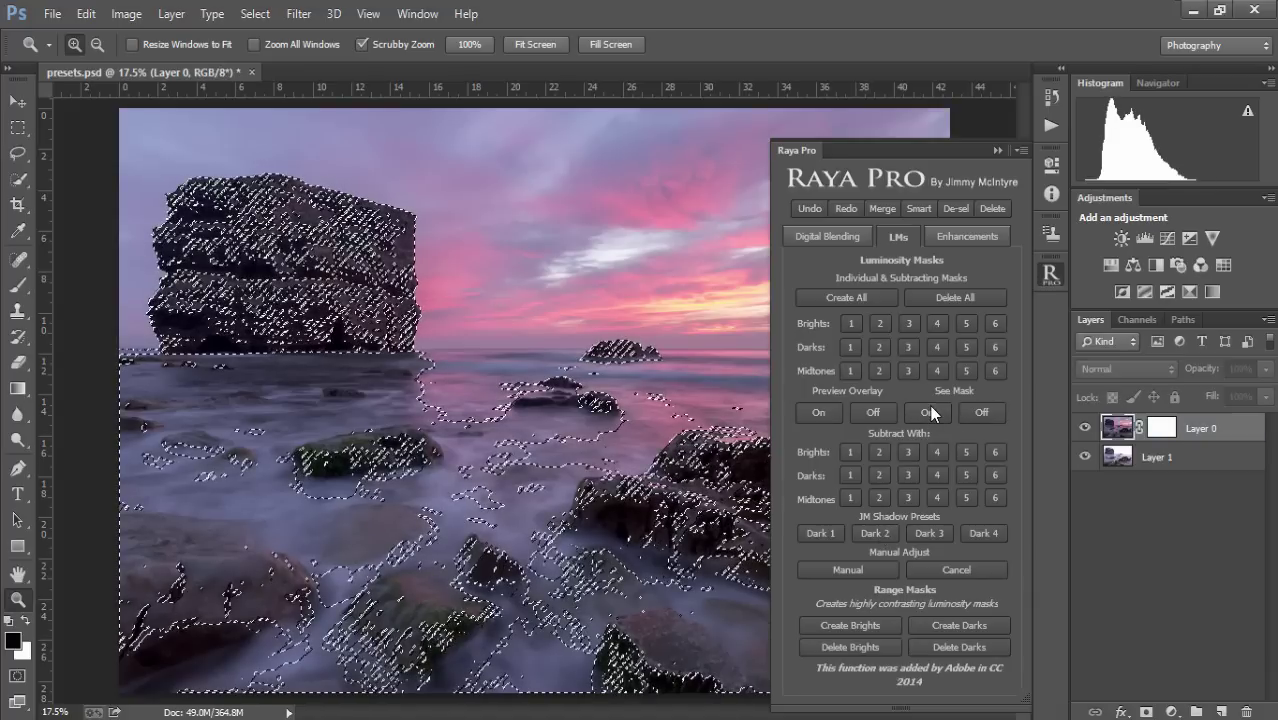
{"action": "left_click", "coordinate": [980, 412]}
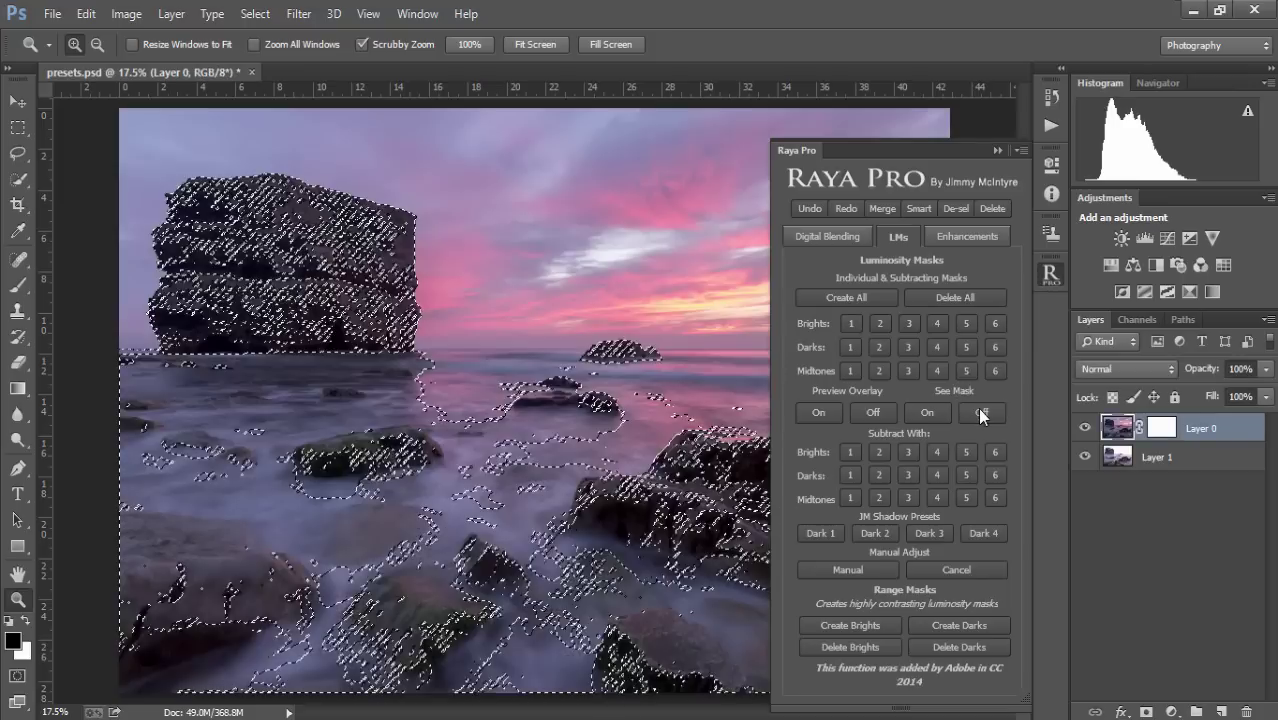
{"action": "left_click", "coordinate": [929, 411]}
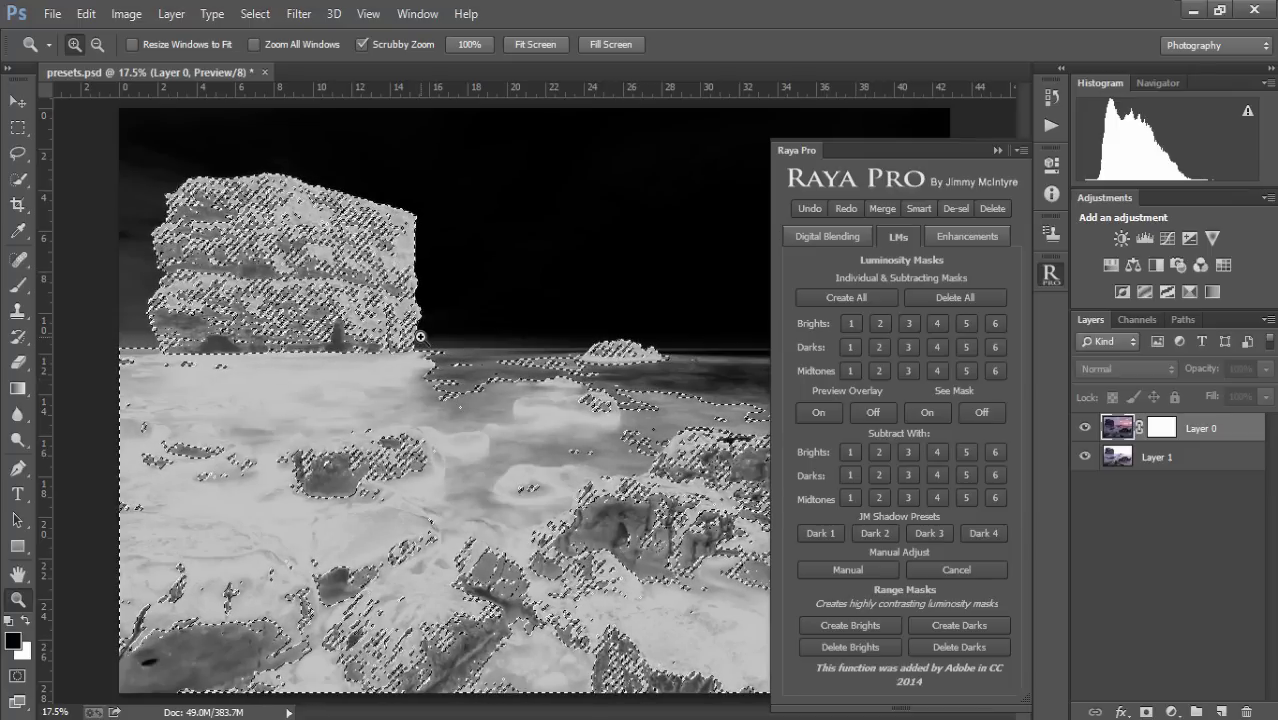
Step: Turn off the mask preview, target Layer 0's mask, and toggle Layer 0 to compare with Layer 1
{"action": "left_click", "coordinate": [973, 418]}
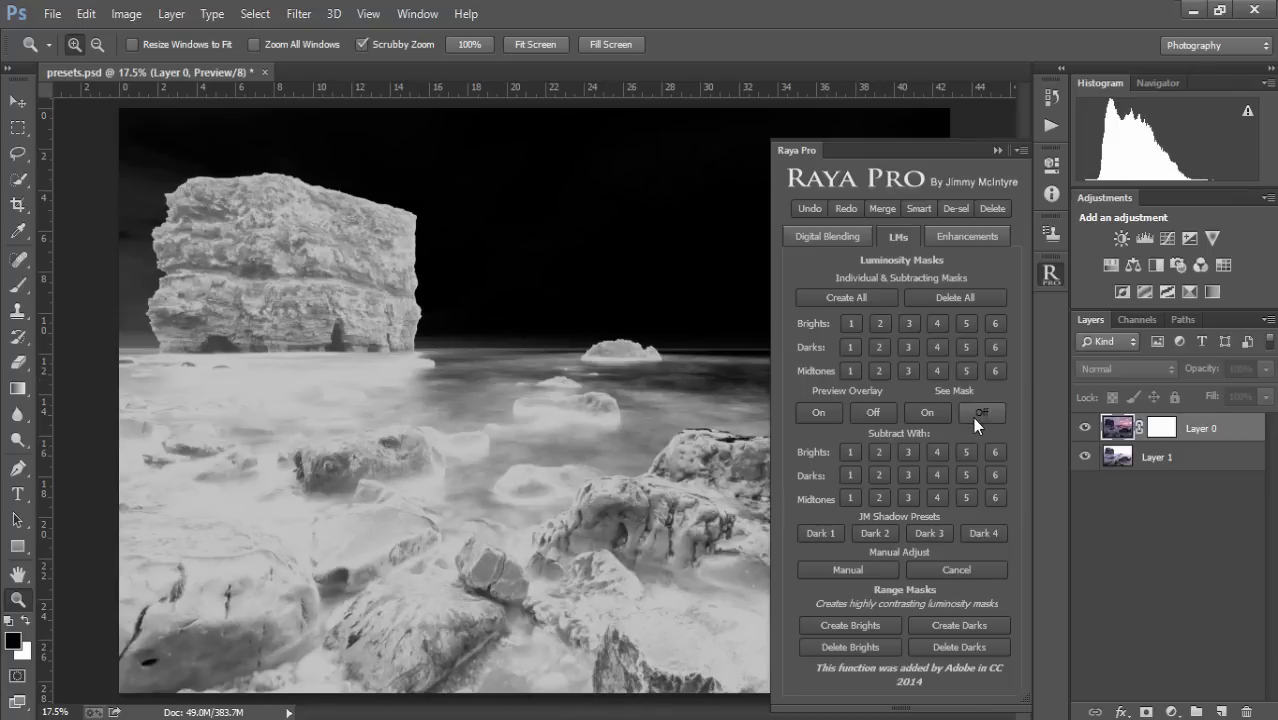
{"action": "left_click", "coordinate": [1178, 435]}
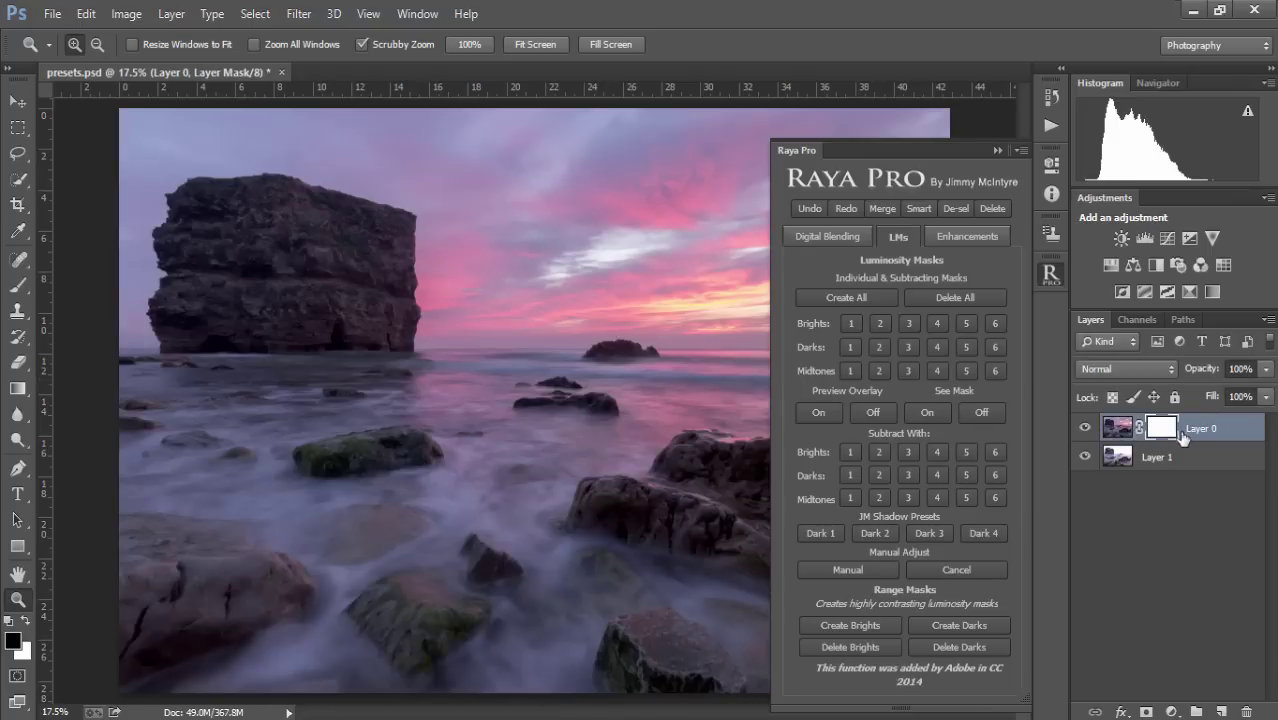
{"action": "left_click", "coordinate": [1085, 428]}
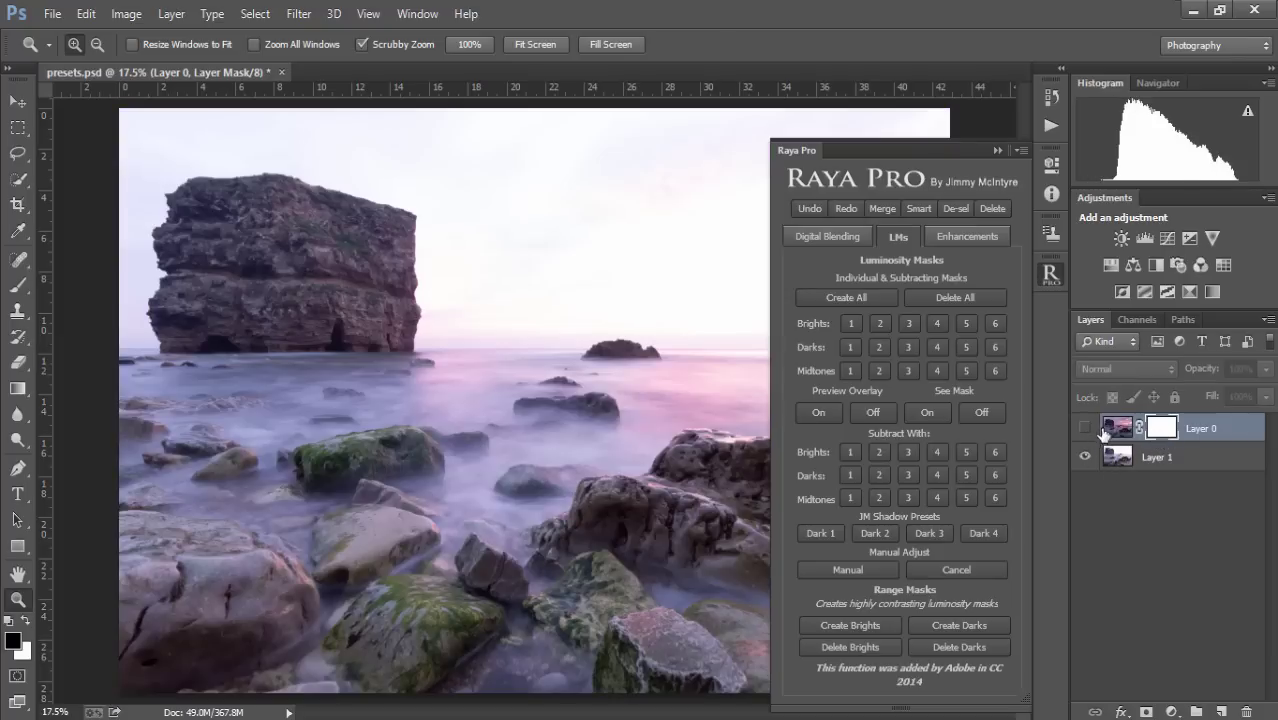
{"action": "left_click", "coordinate": [1085, 428]}
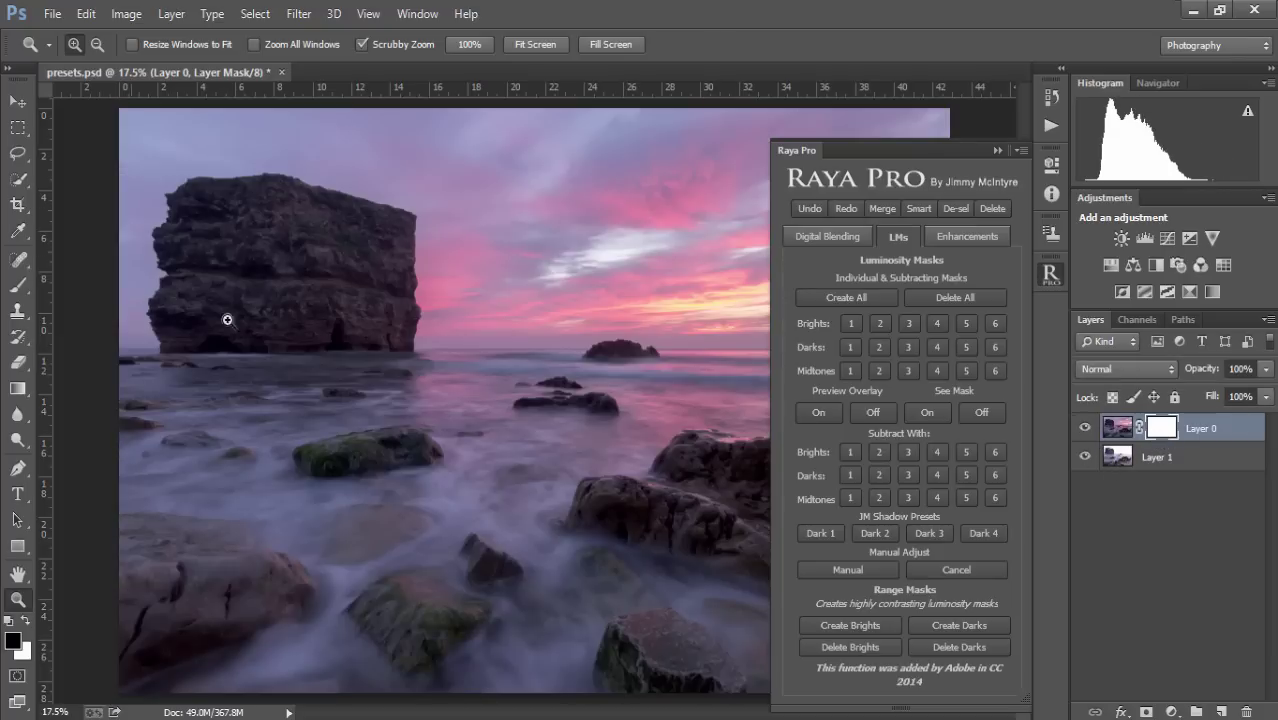
Step: Brush the large sea stack in on Layer 0's mask, then disable and re-enable the mask to compare
{"action": "left_click", "coordinate": [16, 287]}
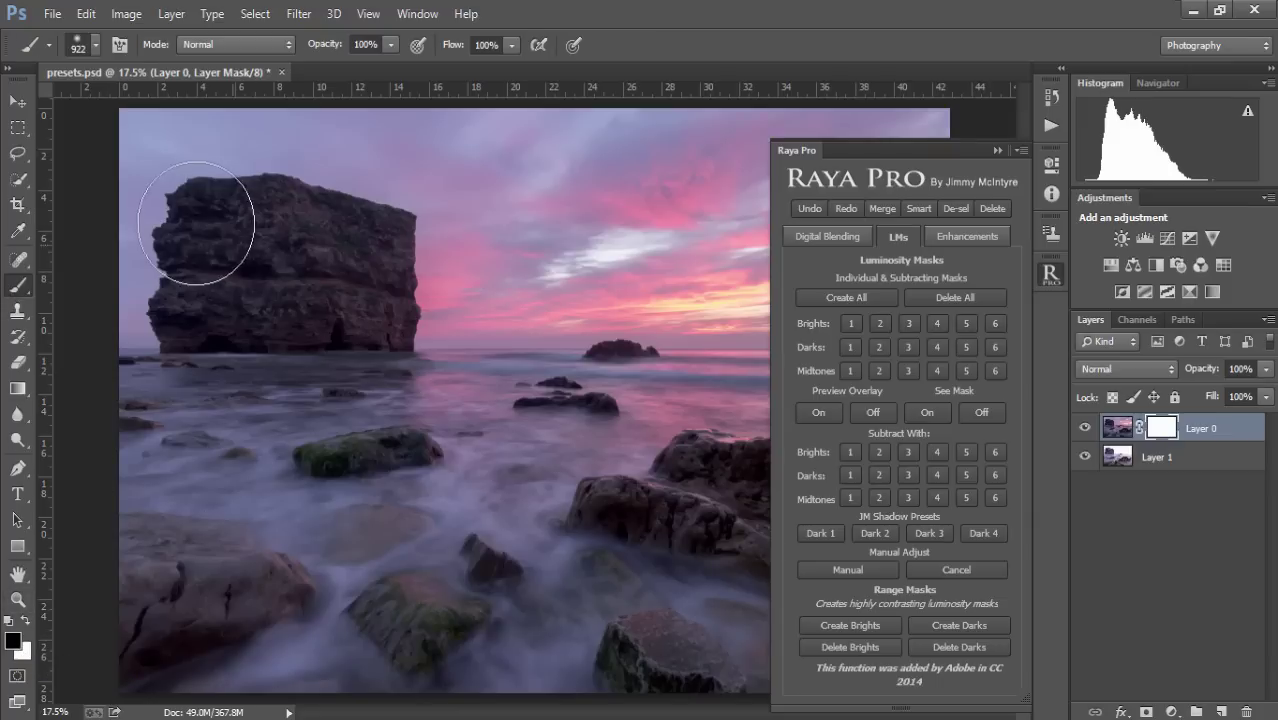
{"action": "mouse_move", "coordinate": [196, 222]}
{"action": "left_mouse_down"}
{"action": "mouse_move", "coordinate": [356, 243]}
{"action": "mouse_move", "coordinate": [374, 280]}
{"action": "mouse_move", "coordinate": [201, 292]}
{"action": "mouse_move", "coordinate": [297, 287]}
{"action": "left_mouse_up"}
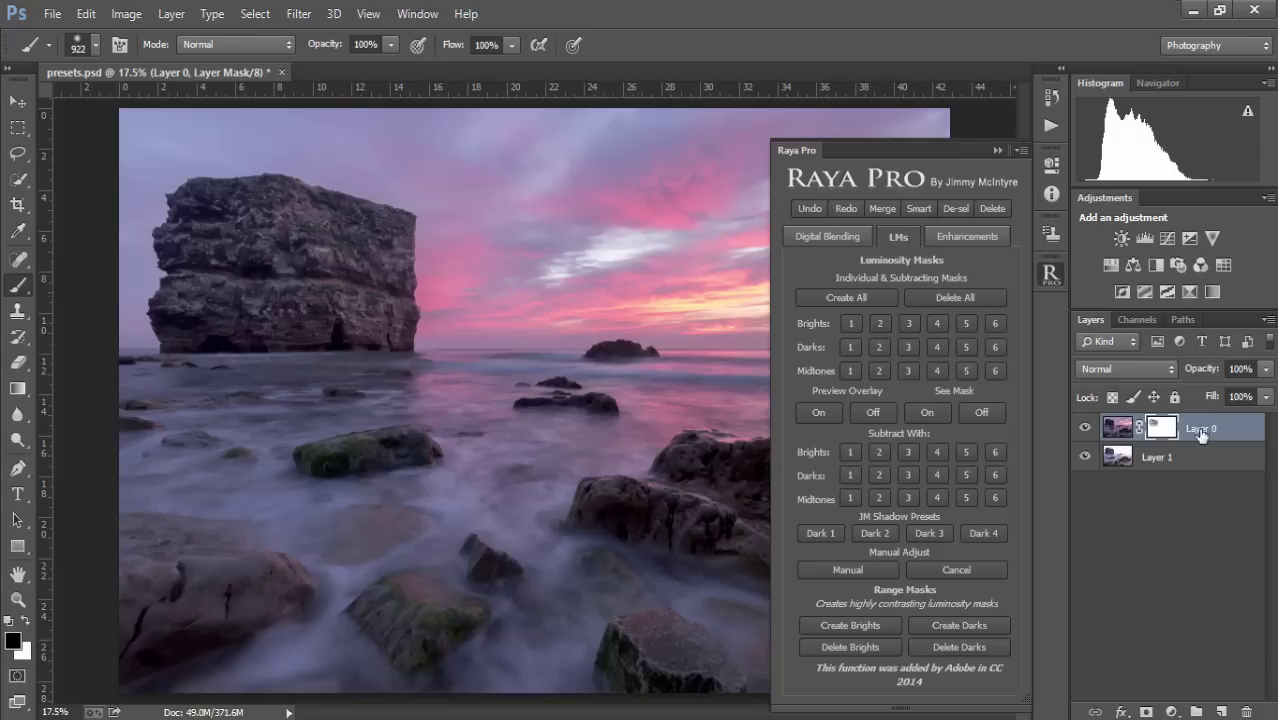
{"action": "right_click", "coordinate": [1161, 429]}
{"action": "left_click", "coordinate": [1085, 526]}
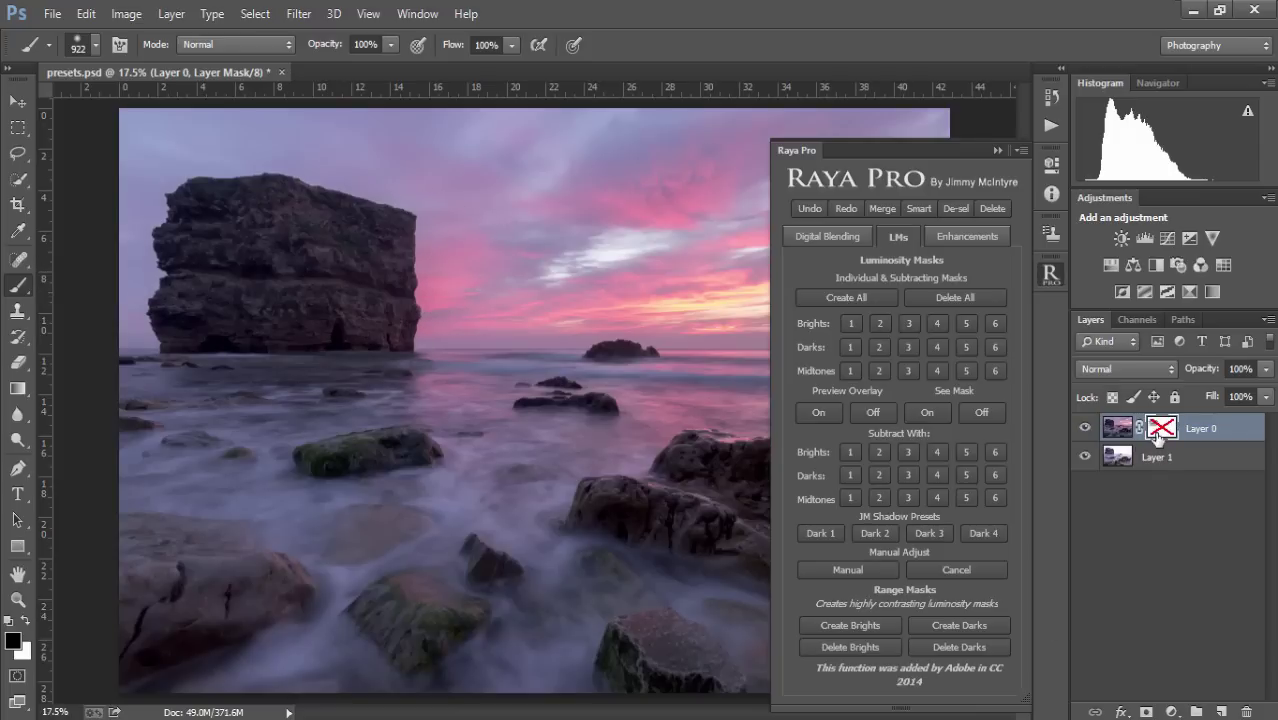
{"action": "right_click", "coordinate": [1157, 436]}
{"action": "left_click", "coordinate": [1166, 449]}
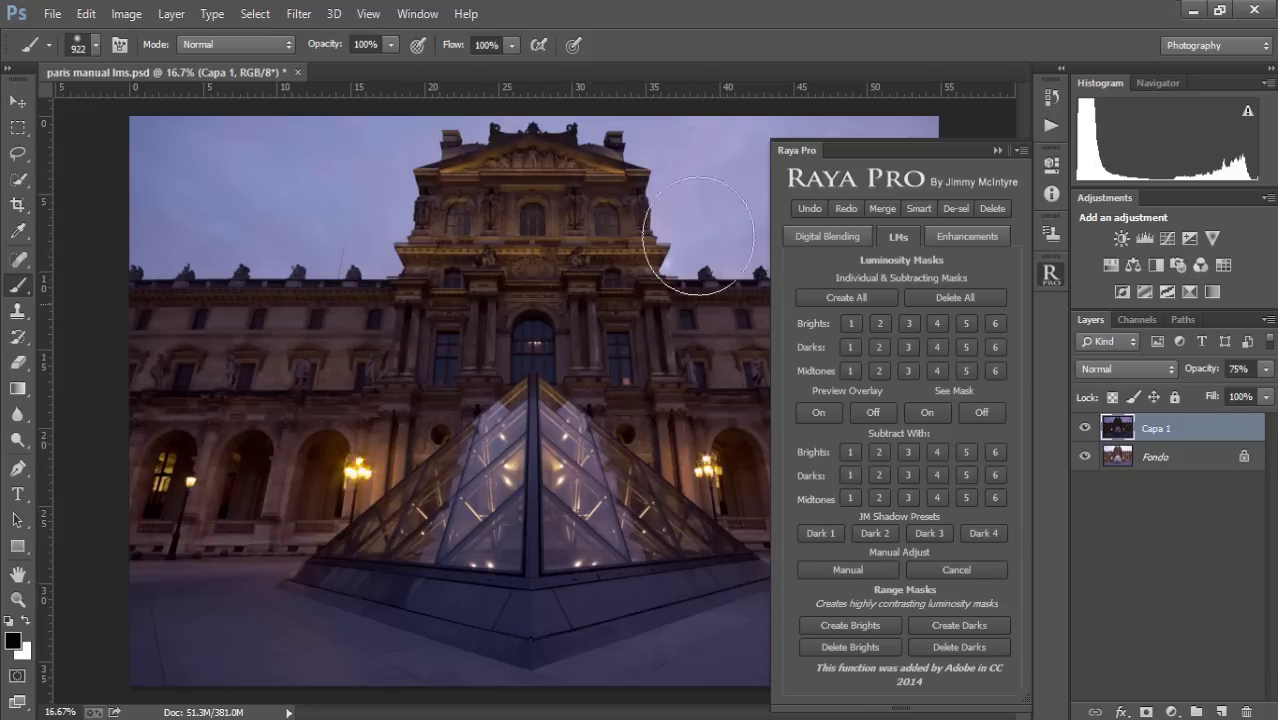
Step: Compare Capa 1 against Fondo, then add an all-black mask hiding Capa 1
{"action": "left_click", "coordinate": [1084, 428]}
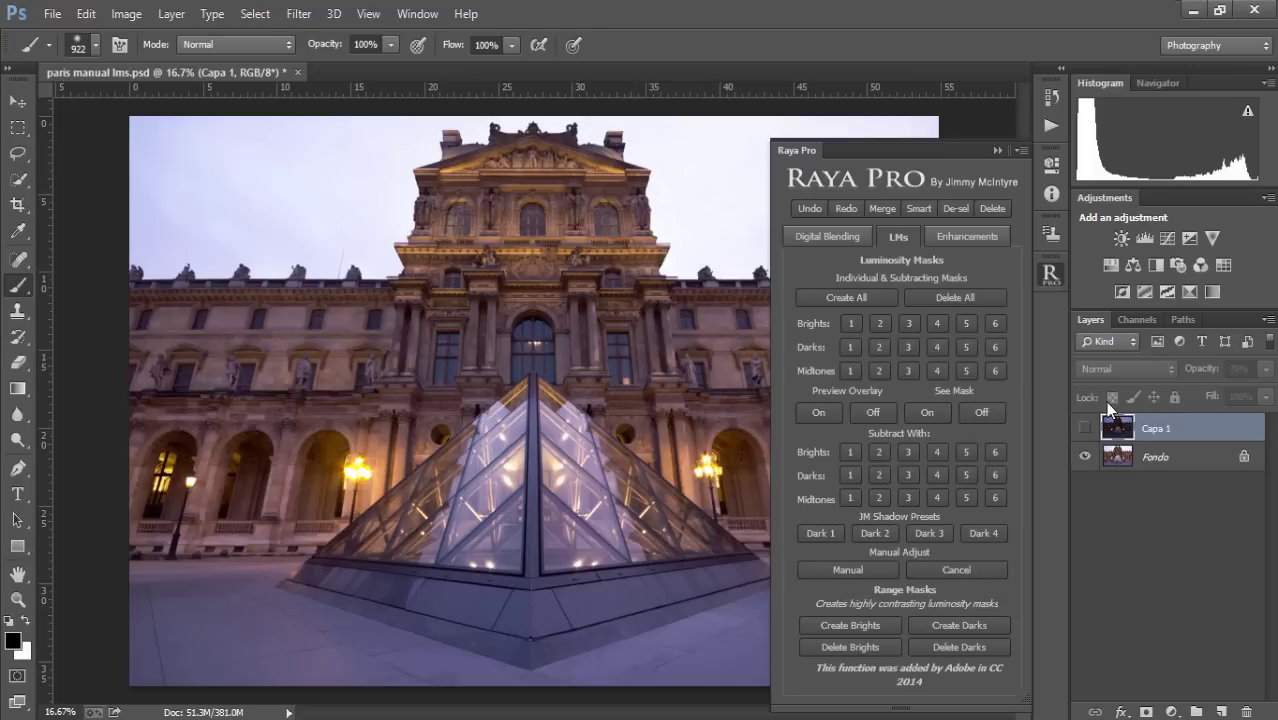
{"action": "left_click", "coordinate": [1086, 429]}
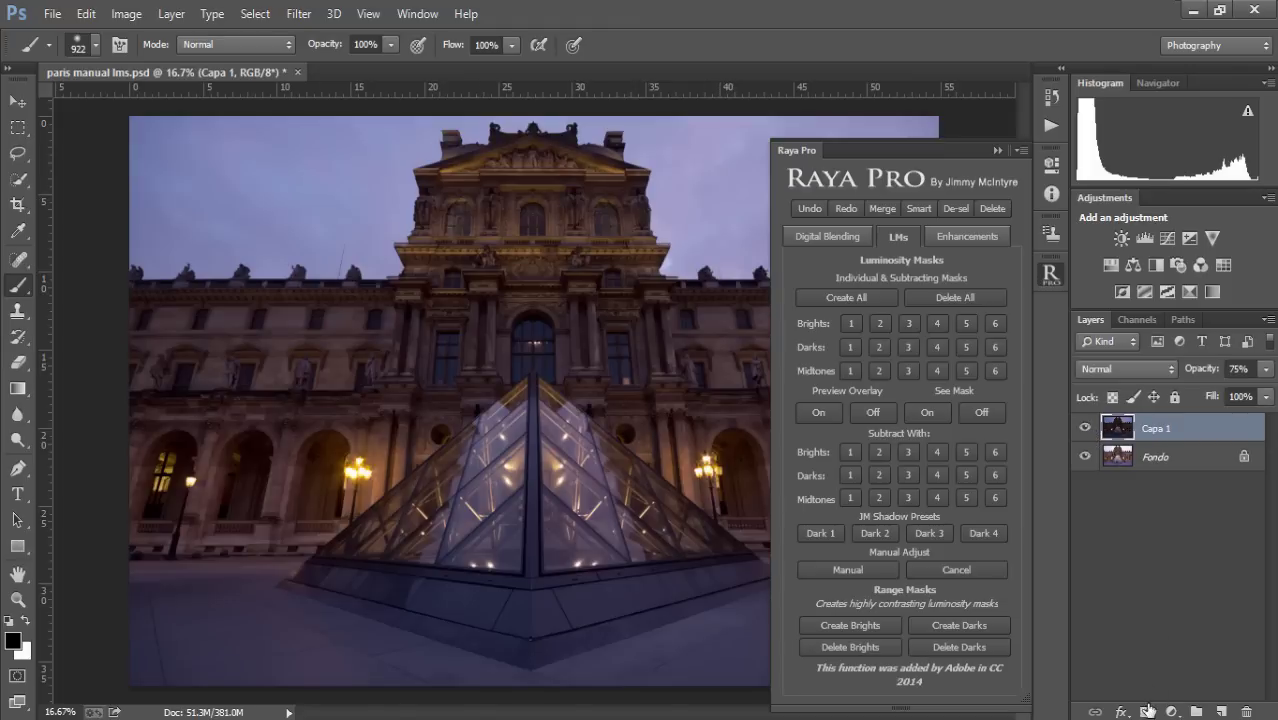
{"action": "left_click", "coordinate": [1147, 711], "text": "alt"}
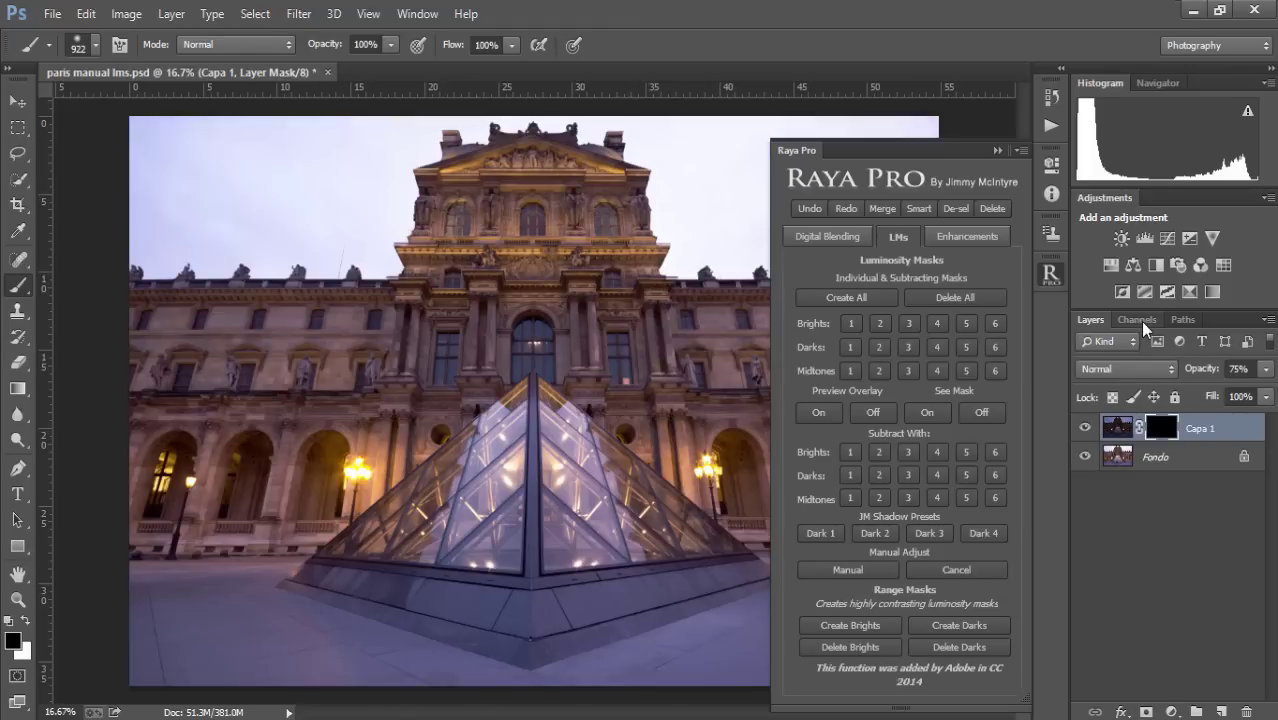
Step: Inspect the Brights 3 and Brights 2 channels in the Channels panel
{"action": "left_click", "coordinate": [1145, 327]}
{"action": "left_click", "coordinate": [1110, 527]}
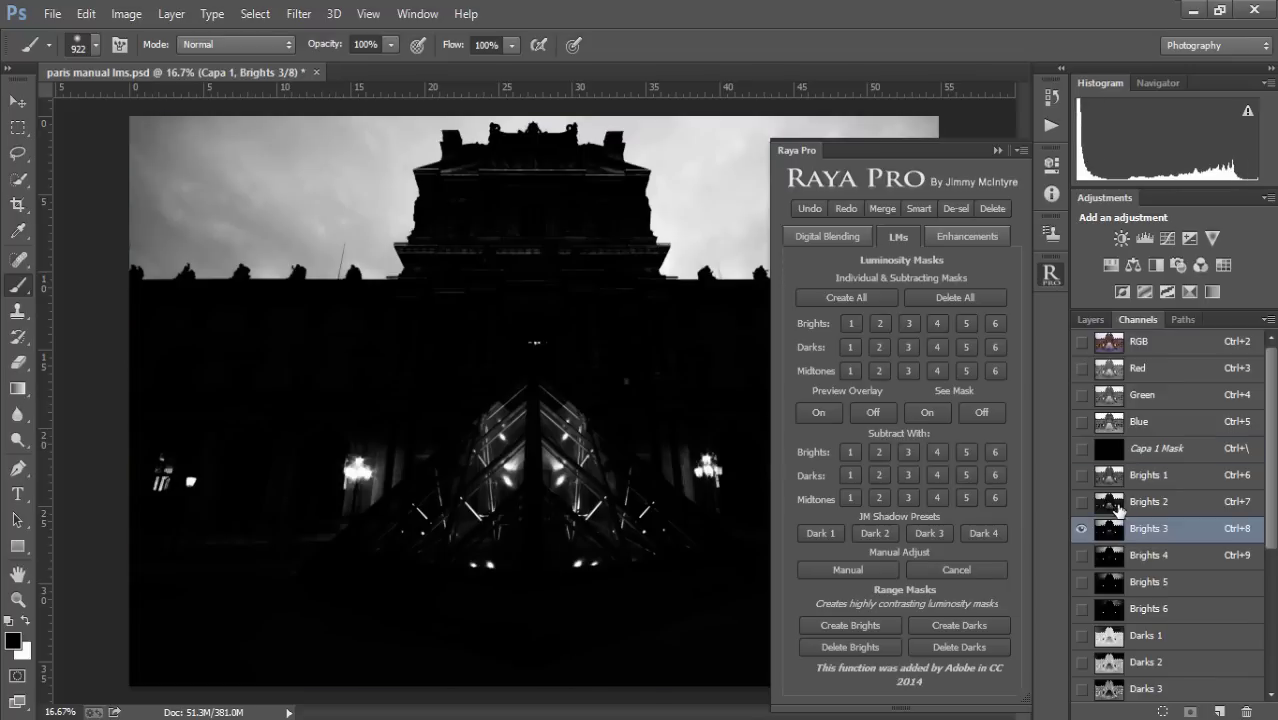
{"action": "left_click", "coordinate": [1118, 503]}
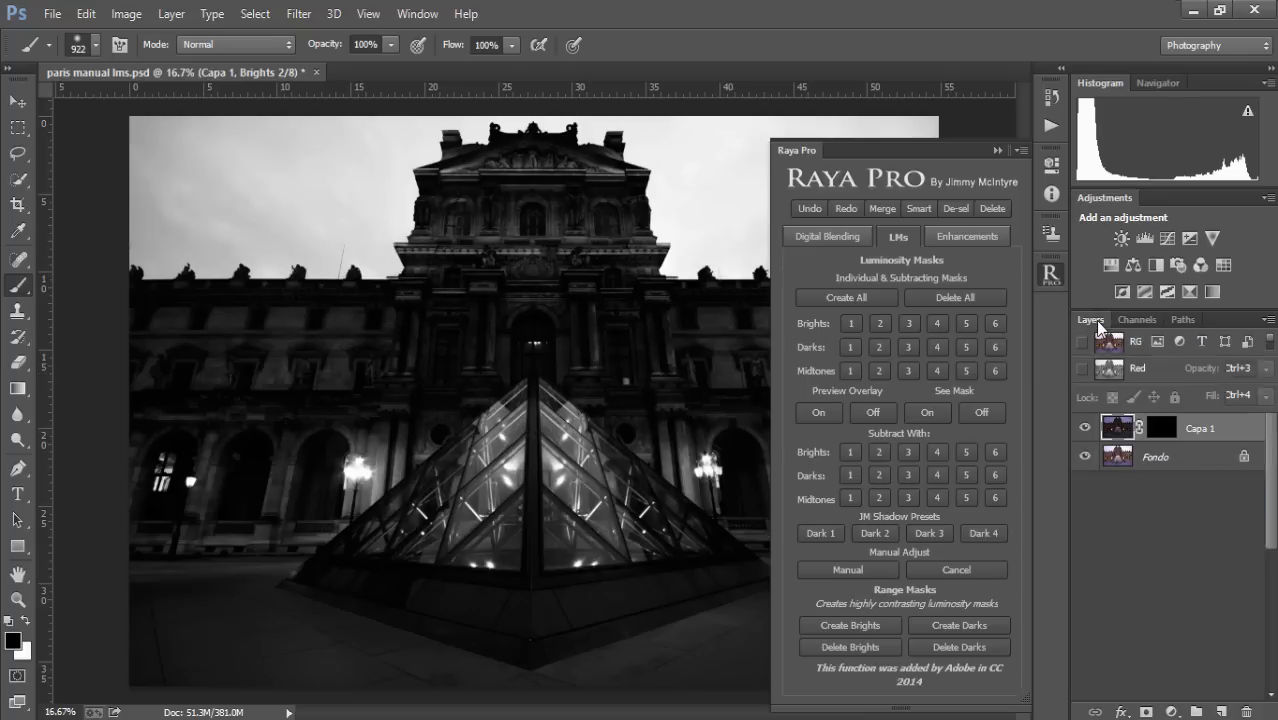
Step: Back on Capa 1, load a Brights 3 selection and check it as a greyscale mask
{"action": "left_click", "coordinate": [1112, 432]}
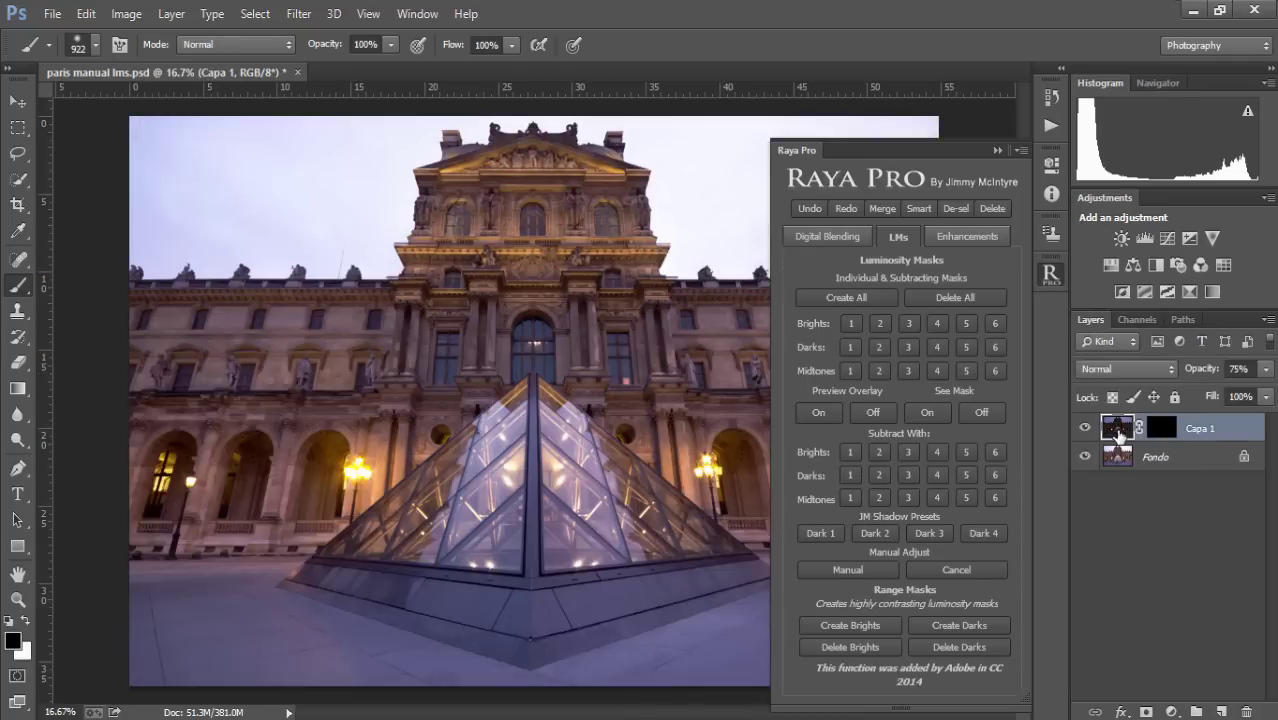
{"action": "left_click", "coordinate": [907, 323]}
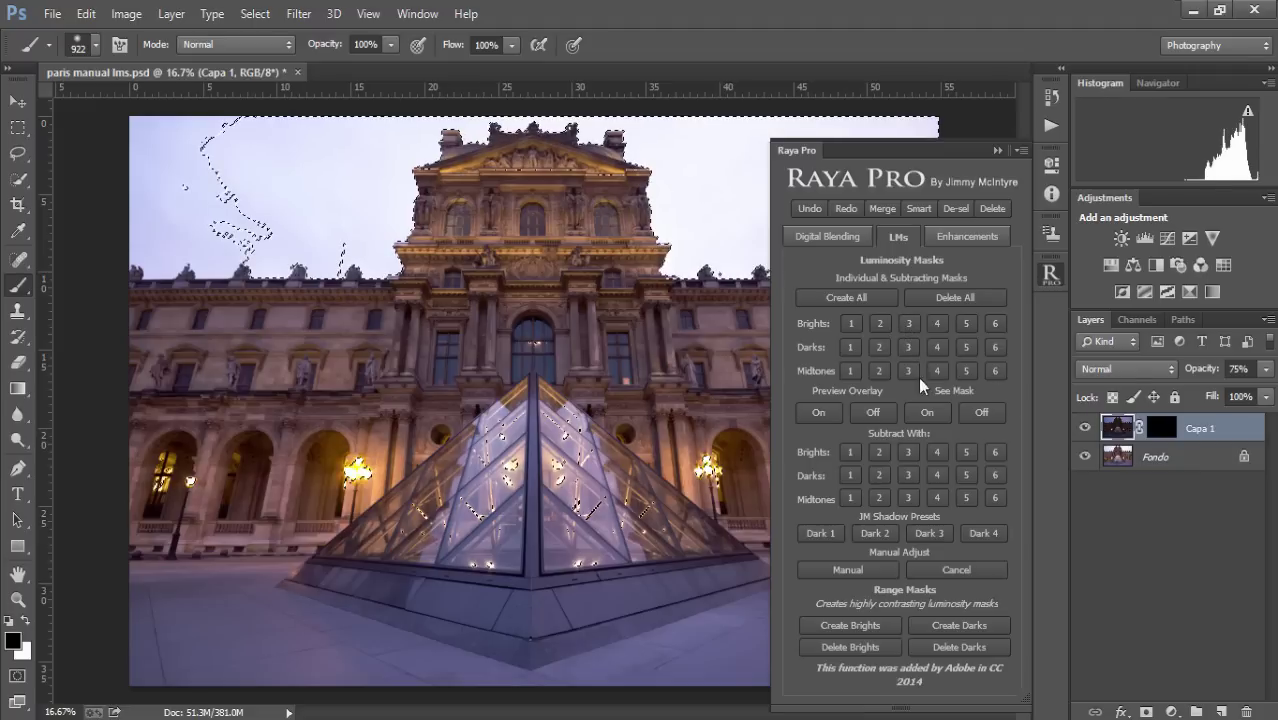
{"action": "left_click", "coordinate": [927, 411]}
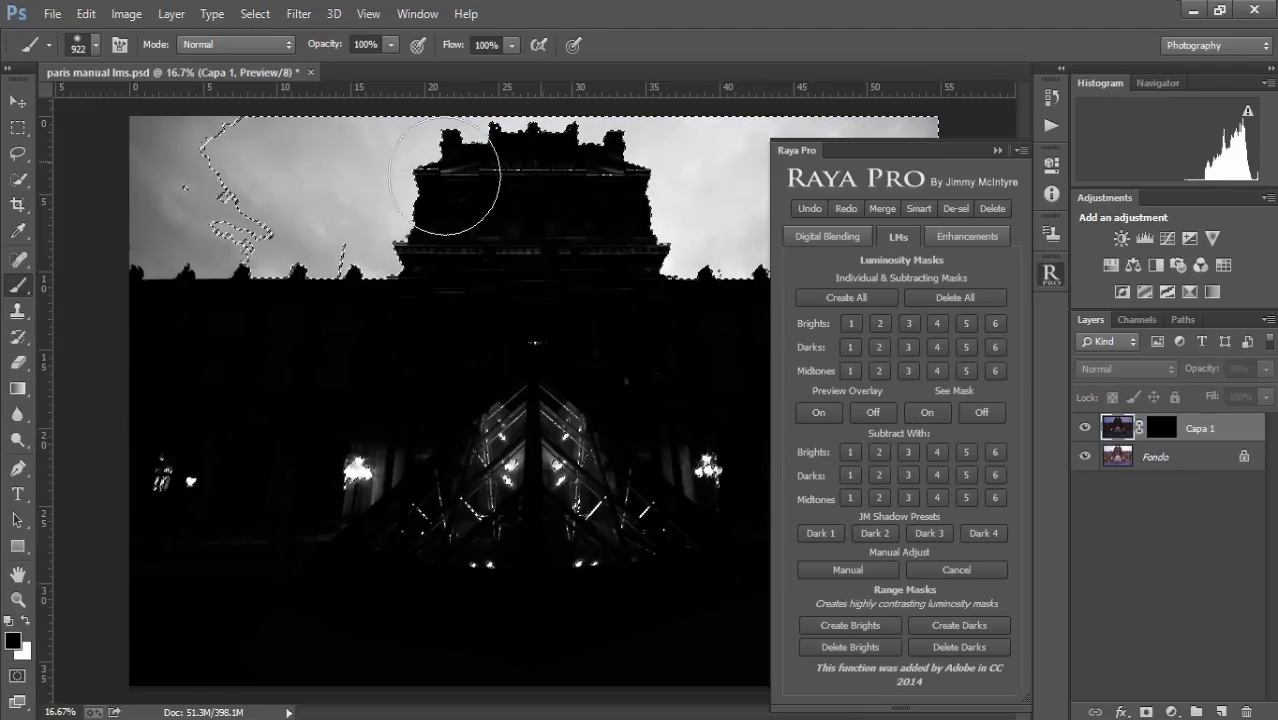
{"action": "left_click", "coordinate": [976, 416]}
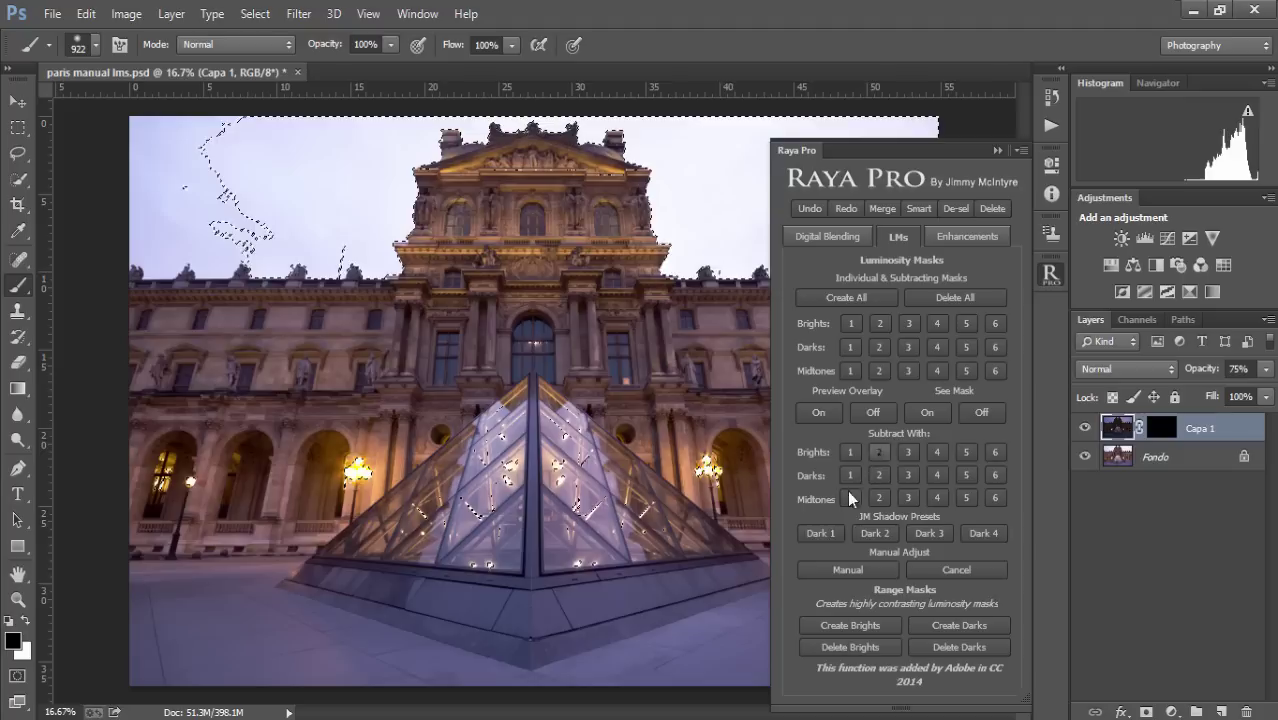
Step: Shape the bright mask in Manual Levels to 0, 0.40 and 70 so the sky turns white
{"action": "left_click", "coordinate": [817, 572]}
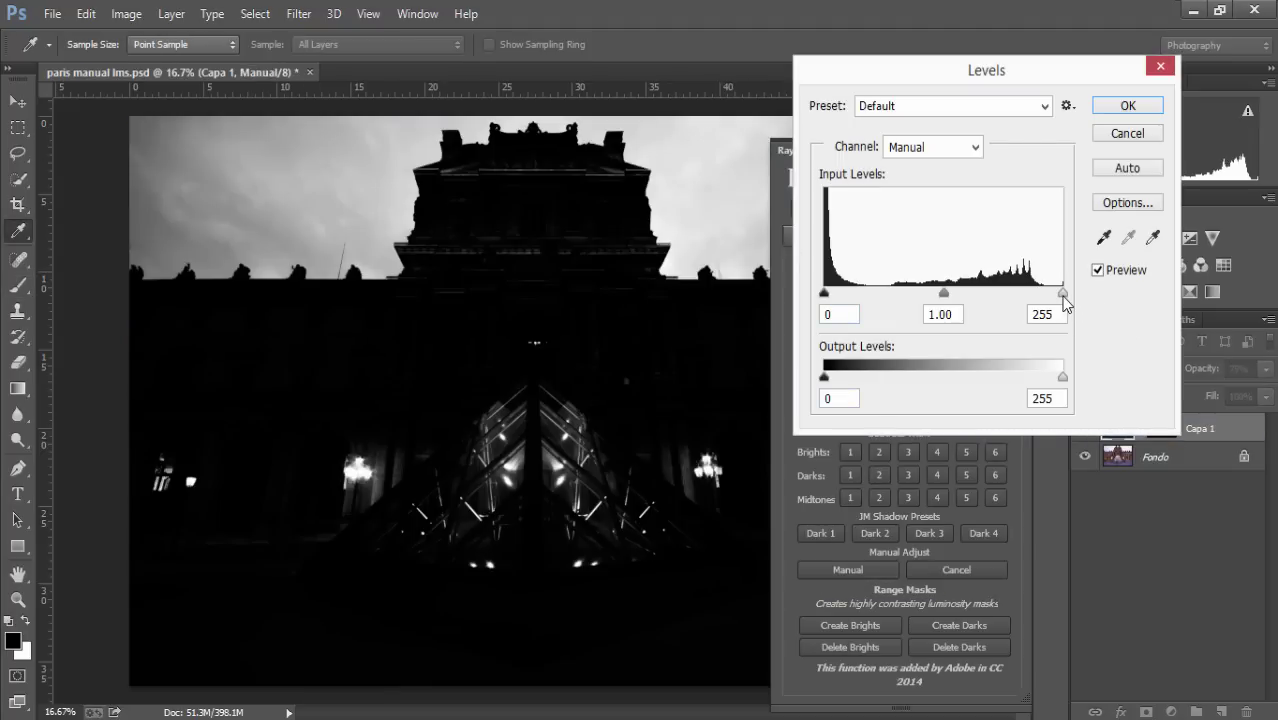
{"action": "left_click_drag", "start_coordinate": [1063, 296], "coordinate": [990, 297]}
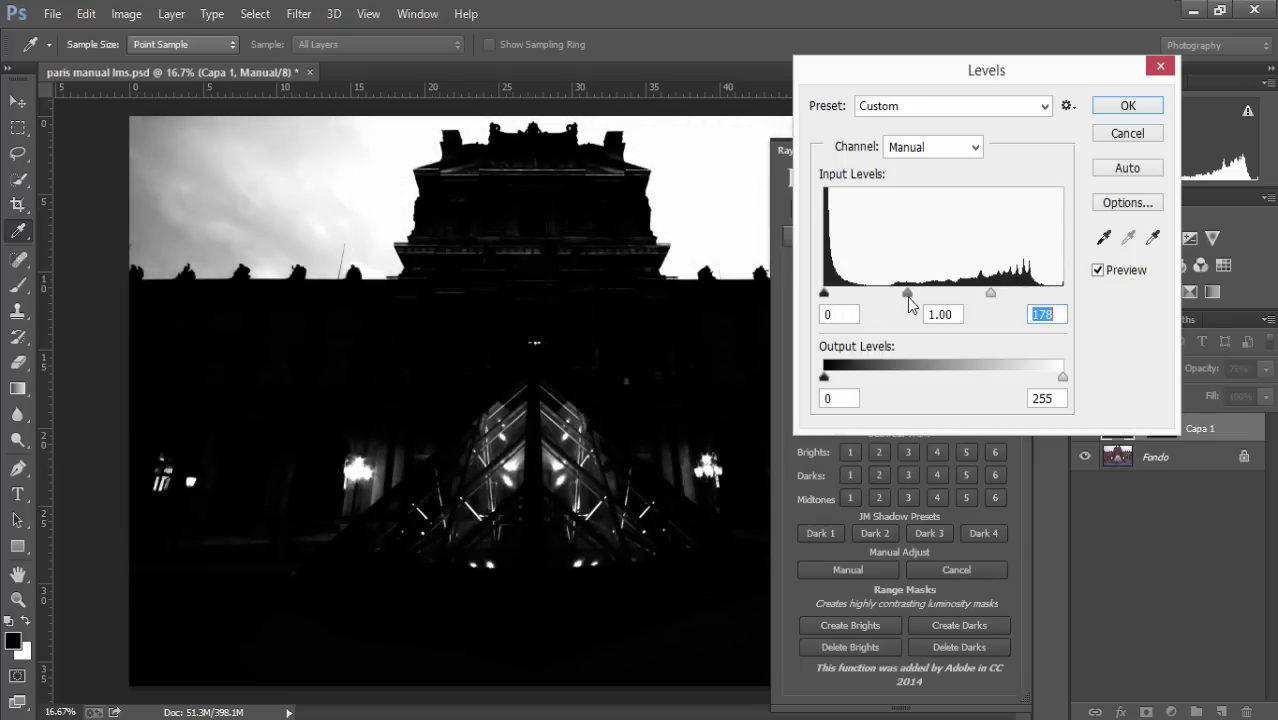
{"action": "left_click_drag", "start_coordinate": [988, 298], "coordinate": [888, 298]}
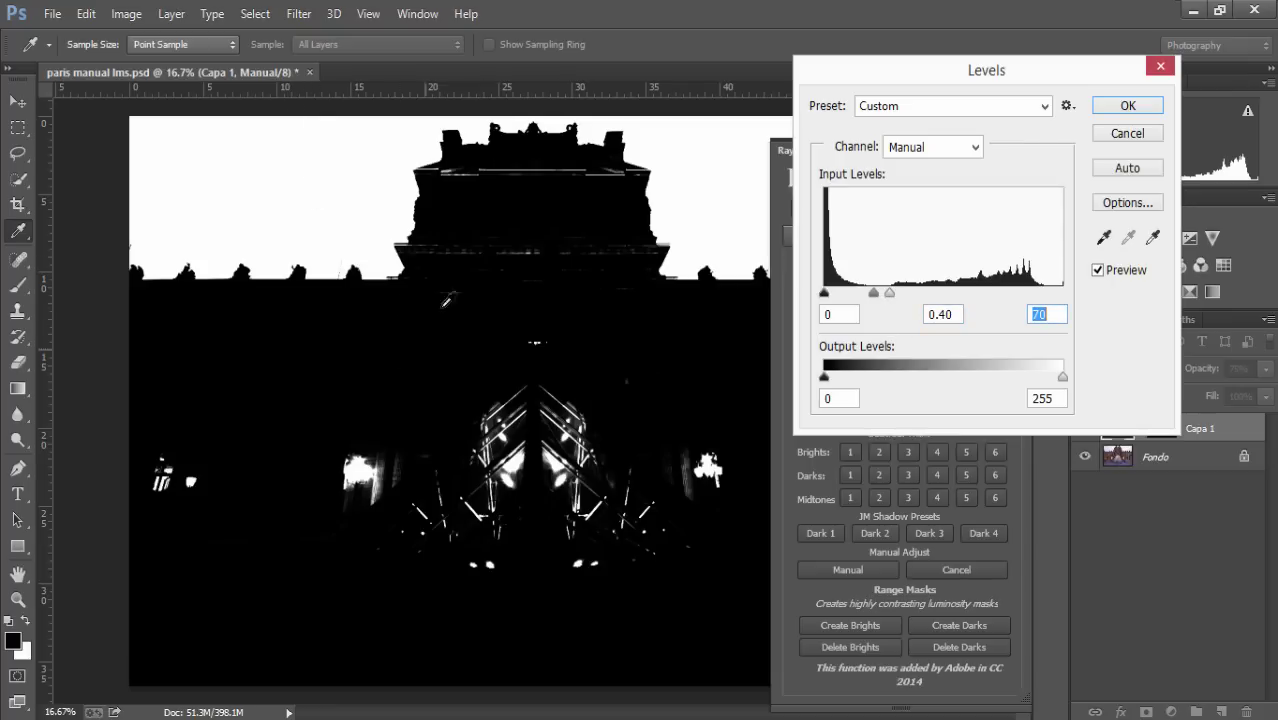
Step: Confirm the Levels mask, then paint white on Capa 1's mask over the sky with a 1738-pixel brush
{"action": "left_click", "coordinate": [1128, 106]}
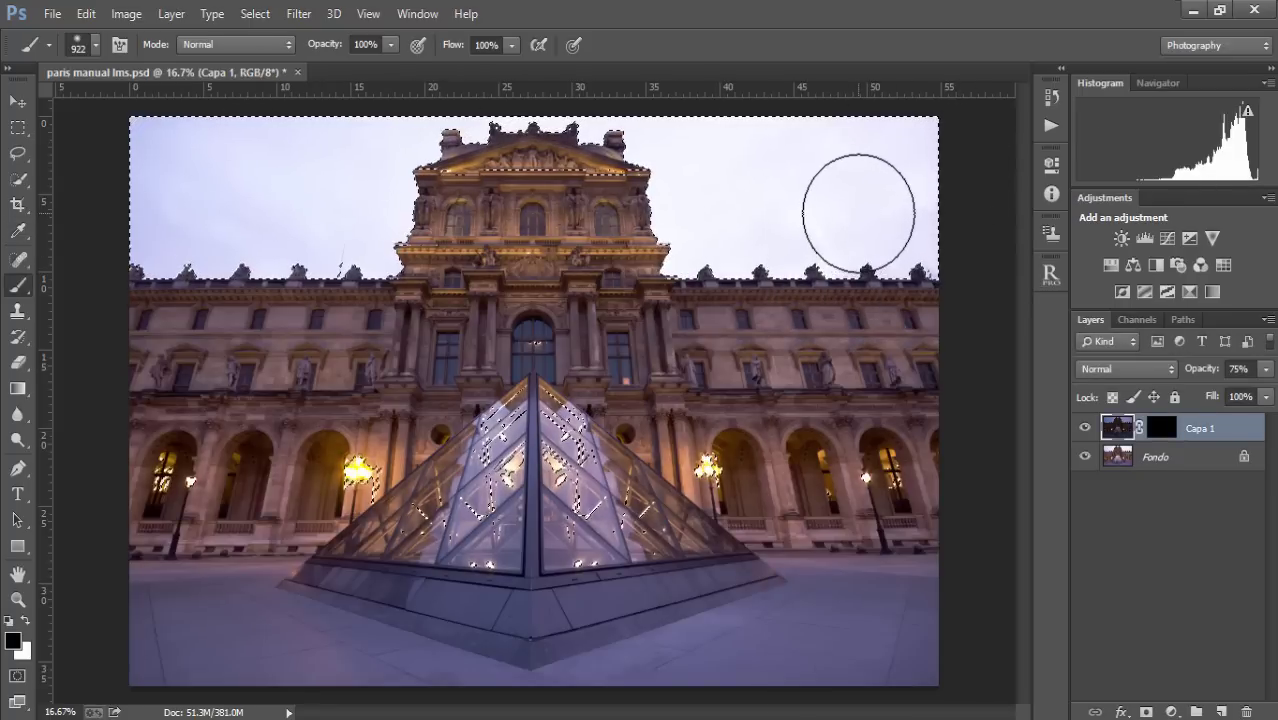
{"action": "key", "text": "ctrl+d"}
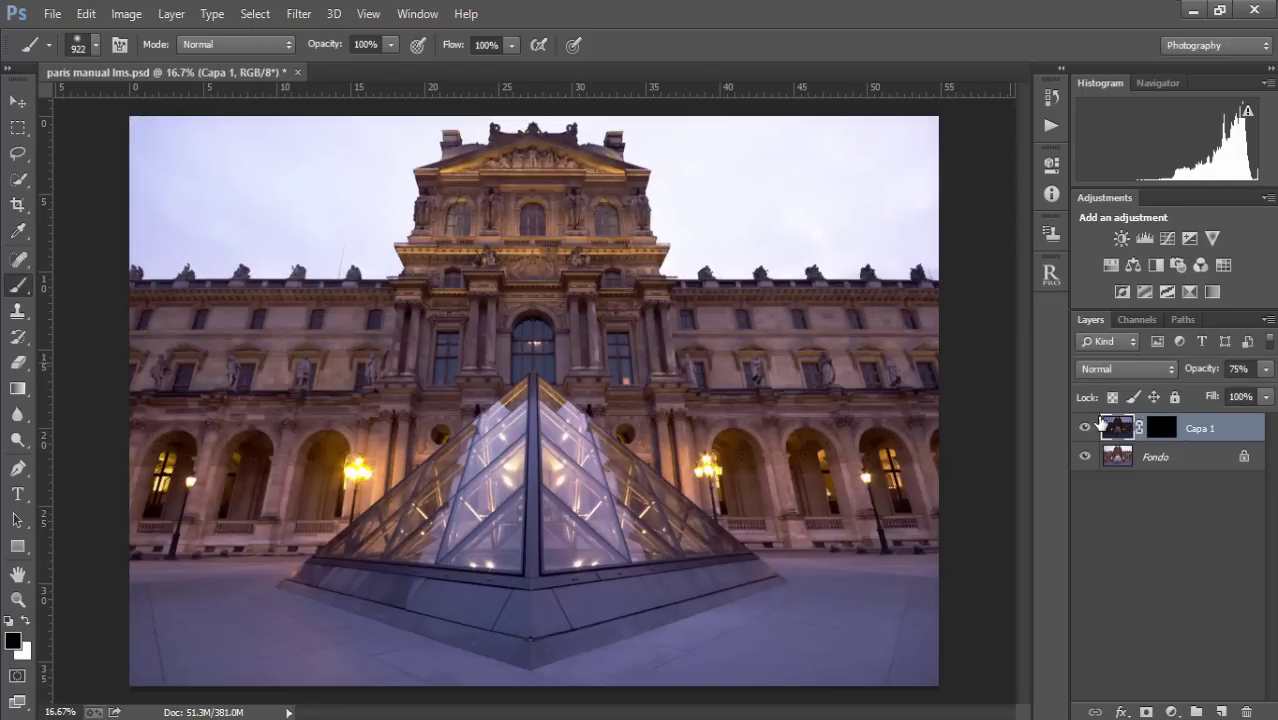
{"action": "left_click", "coordinate": [1160, 428]}
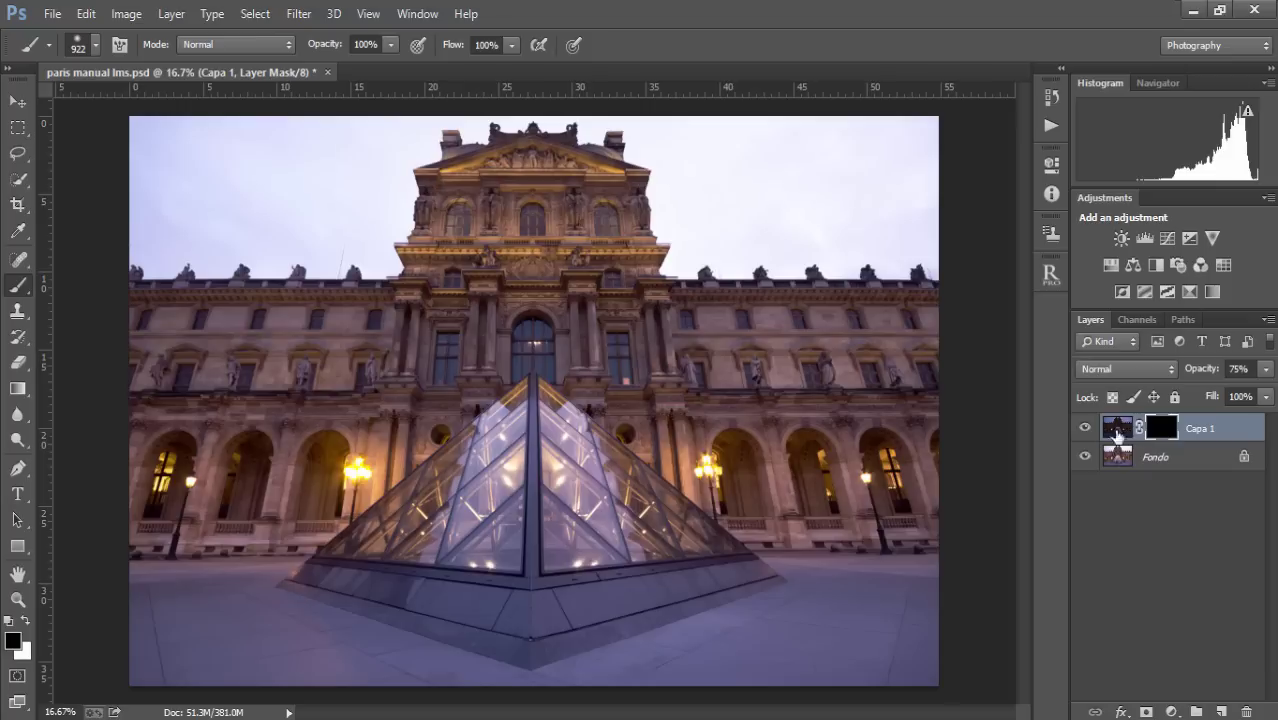
{"action": "left_click", "coordinate": [25, 623]}
{"action": "left_click_drag", "start_coordinate": [197, 425], "coordinate": [252, 432]}
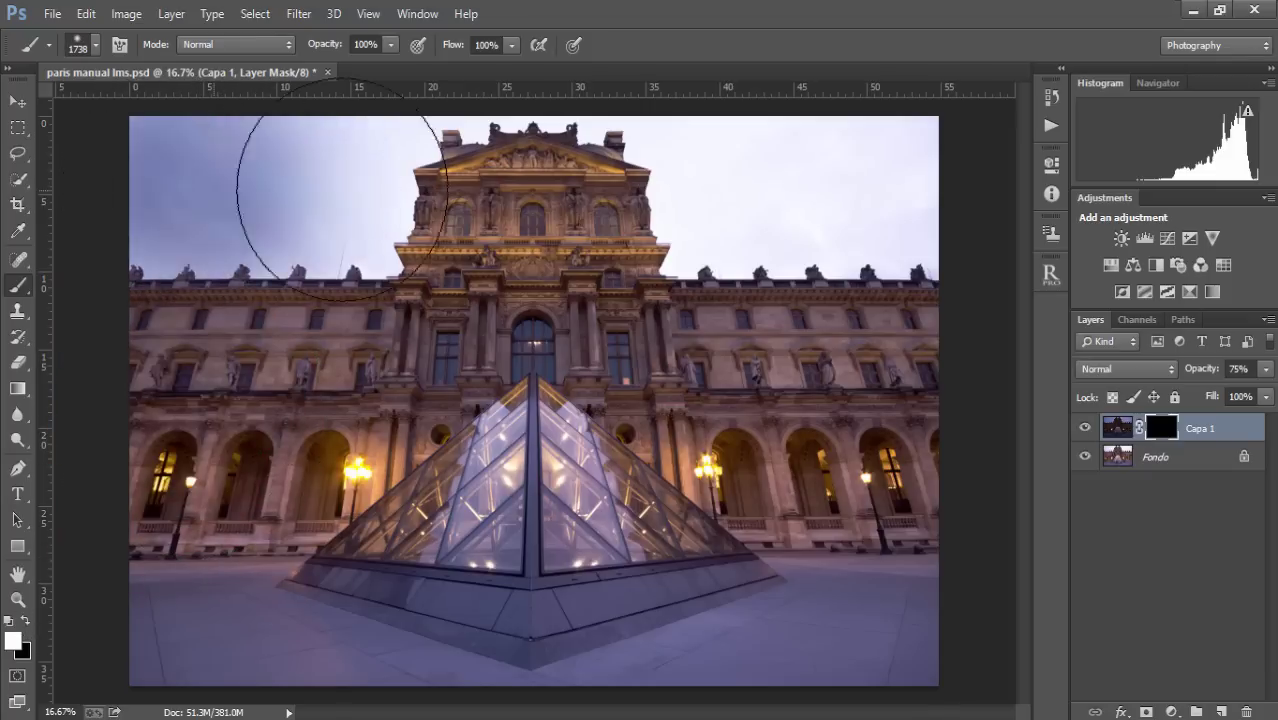
{"action": "mouse_move", "coordinate": [340, 197]}
{"action": "left_mouse_down"}
{"action": "mouse_move", "coordinate": [649, 176]}
{"action": "mouse_move", "coordinate": [1031, 182]}
{"action": "mouse_move", "coordinate": [277, 190]}
{"action": "left_mouse_up"}
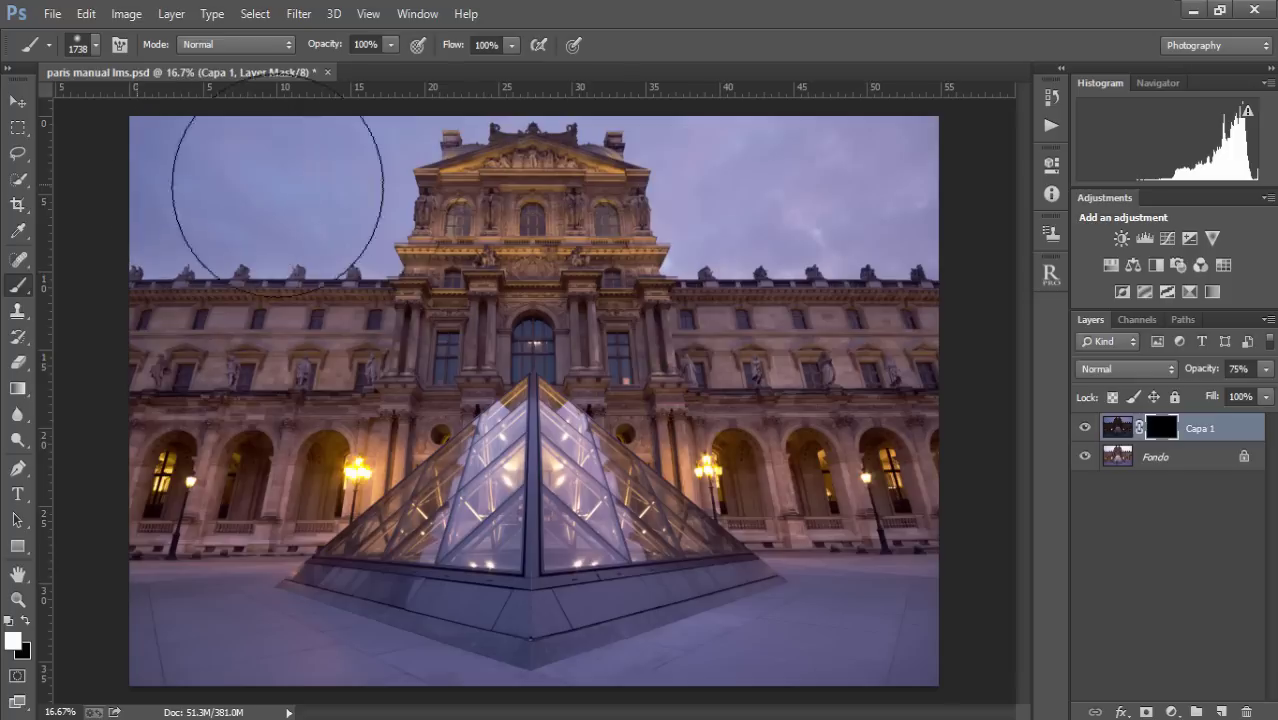